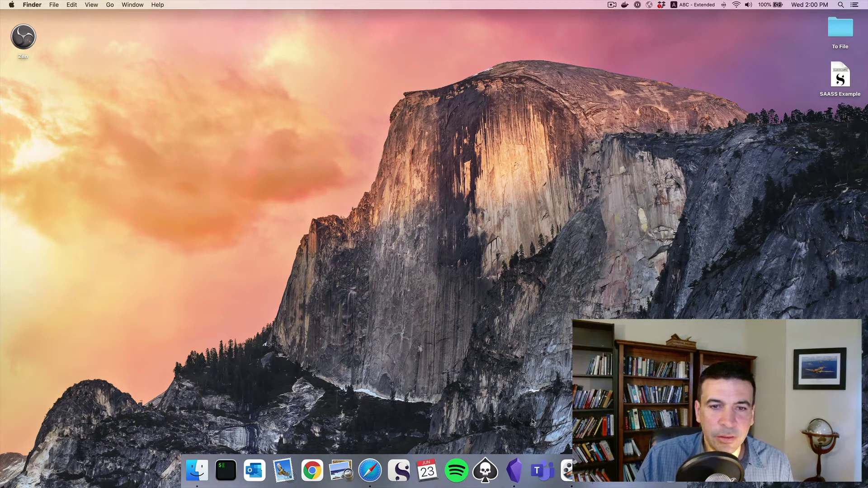
Step: Bring the Obsidian vault forward and open the Ω Start Here note from the file explorer
{"action": "left_click", "coordinate": [514, 472]}
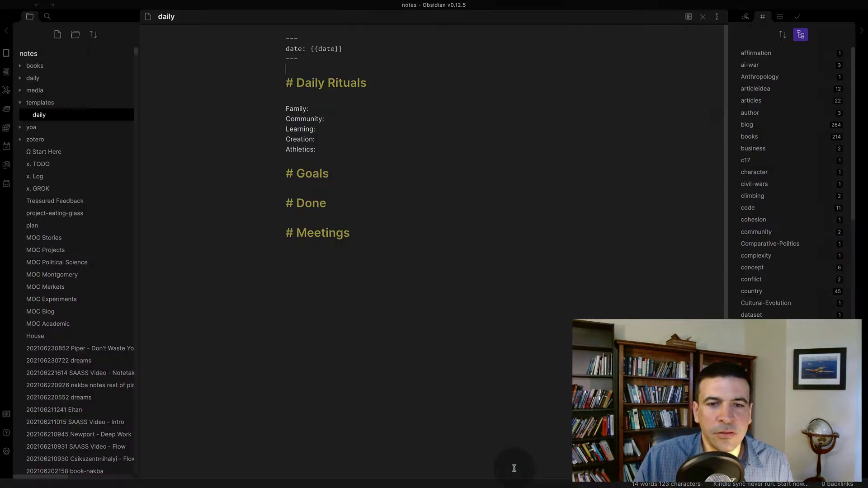
{"action": "left_click", "coordinate": [57, 153]}
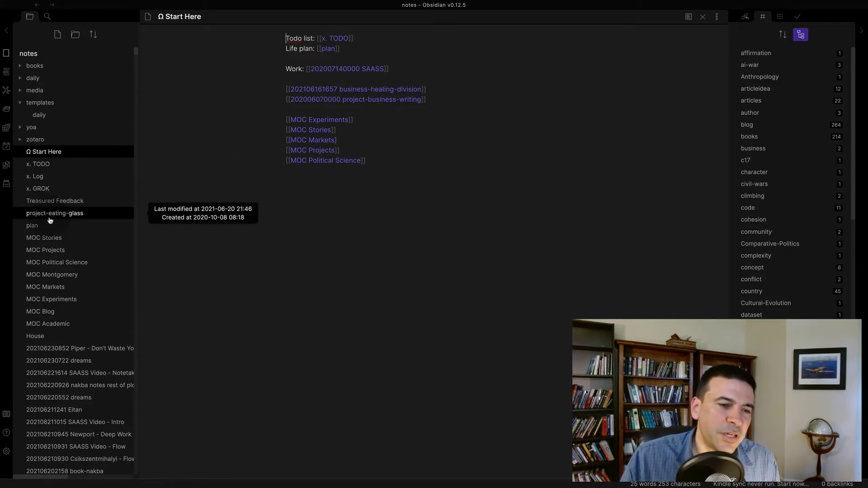
{"action": "scroll", "coordinate": [50, 220], "scroll_direction": "down", "scroll_amount": 5}
{"action": "scroll", "coordinate": [50, 220], "scroll_direction": "down", "scroll_amount": 5}
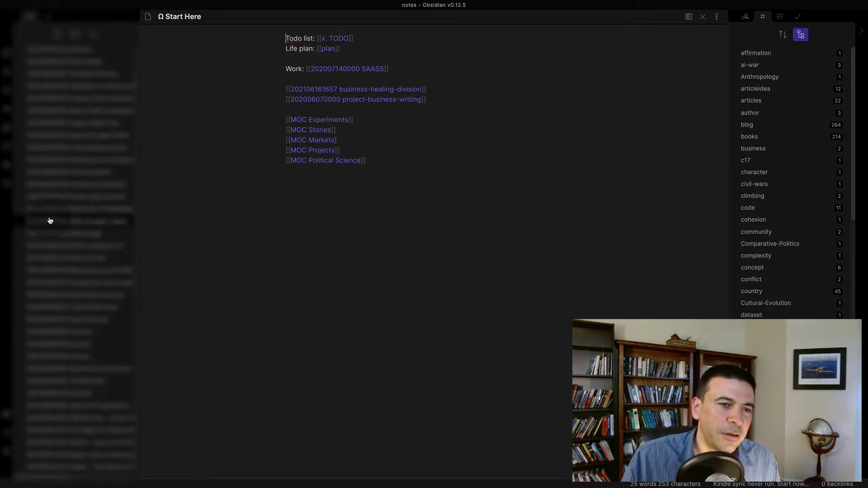
{"action": "scroll", "coordinate": [50, 220], "scroll_direction": "down", "scroll_amount": 5}
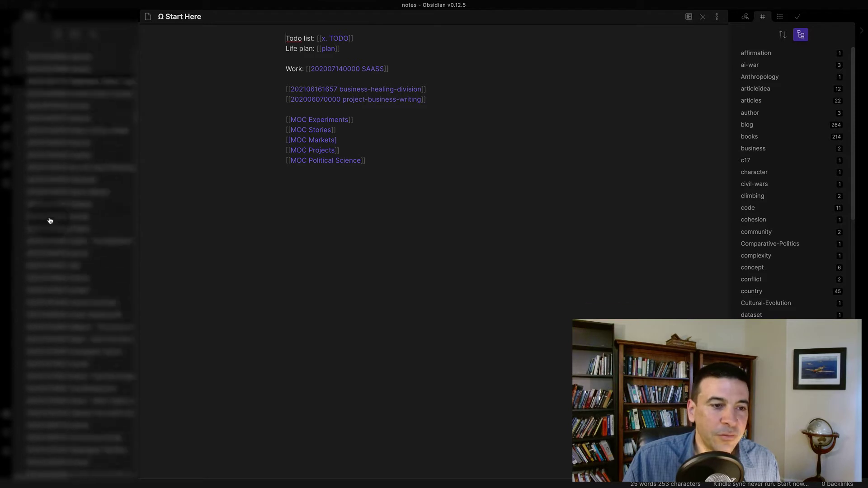
{"action": "scroll", "coordinate": [50, 220], "scroll_direction": "down", "scroll_amount": 5}
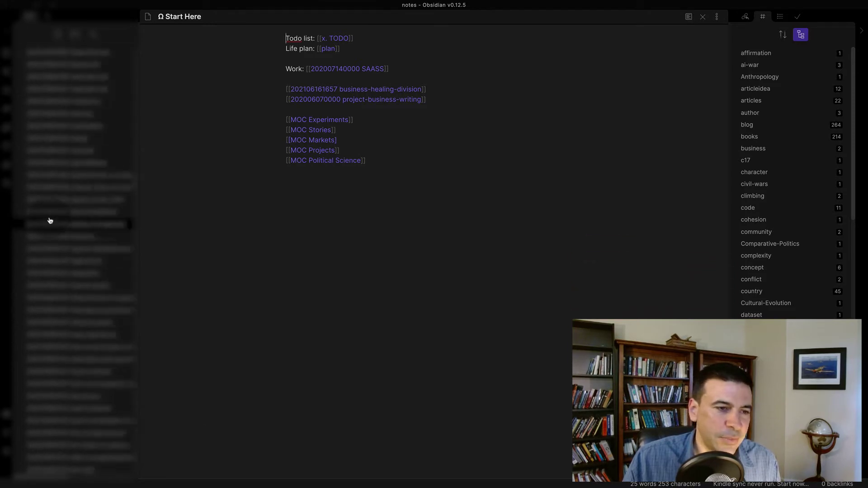
{"action": "scroll", "coordinate": [50, 221], "scroll_direction": "down", "scroll_amount": 5}
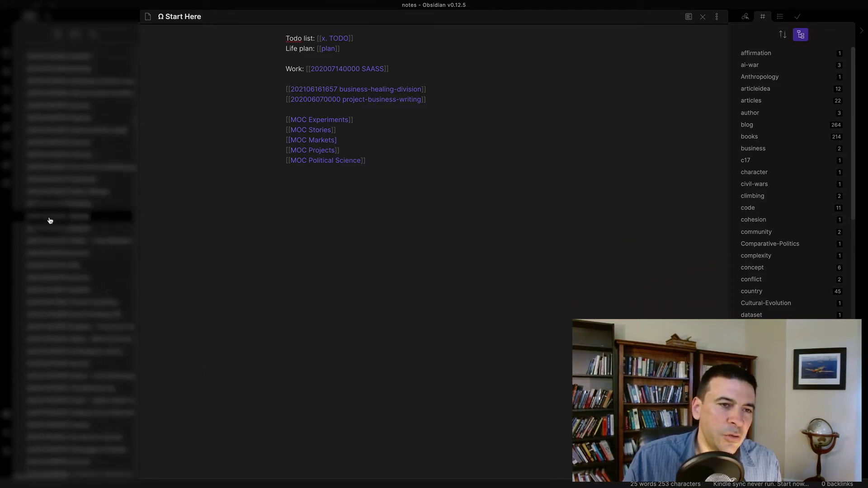
{"action": "scroll", "coordinate": [49, 220], "scroll_direction": "up", "scroll_amount": 15}
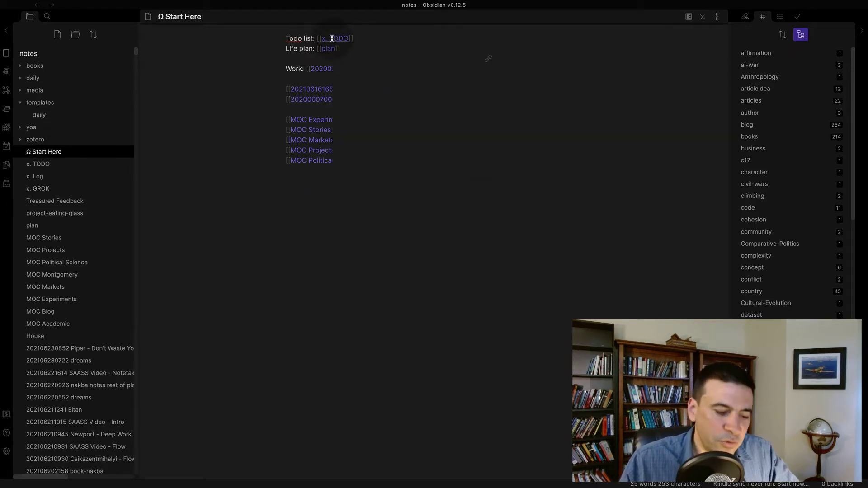
Step: Follow the [[x. TODO]] link and read the note in rendered reading view
{"action": "left_click", "coordinate": [332, 40], "text": "ctrl"}
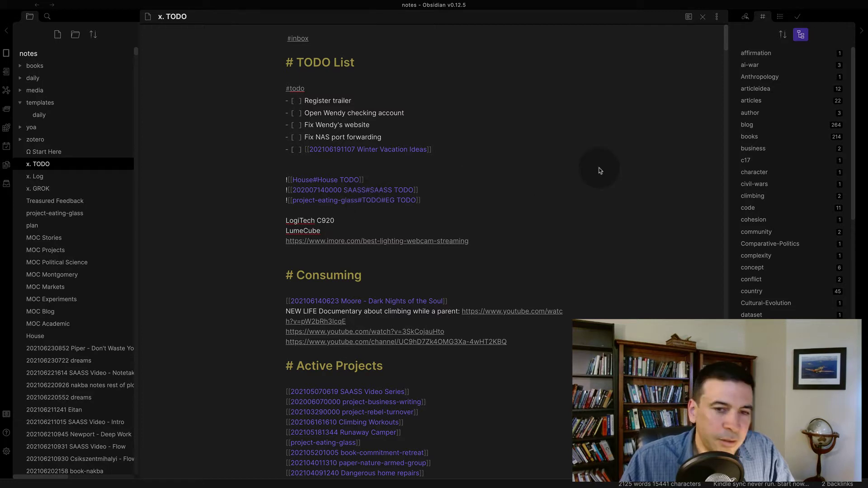
{"action": "key", "text": "ctrl+e"}
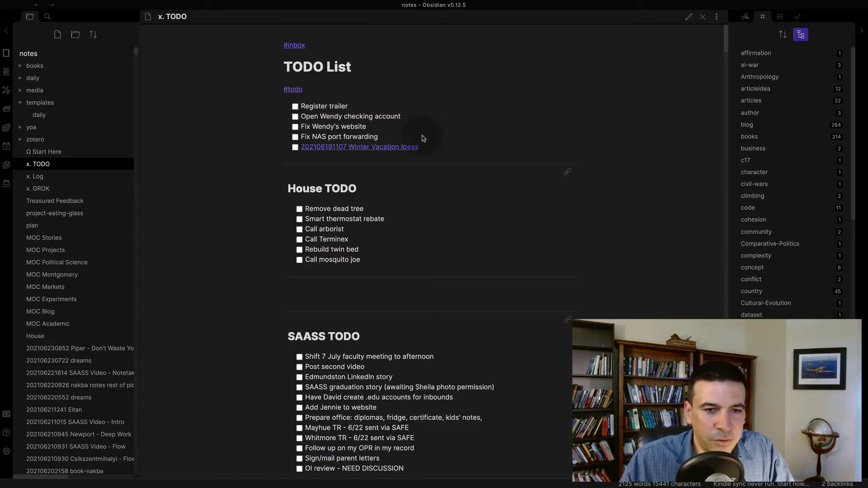
{"action": "scroll", "coordinate": [368, 197], "scroll_direction": "down", "scroll_amount": 1}
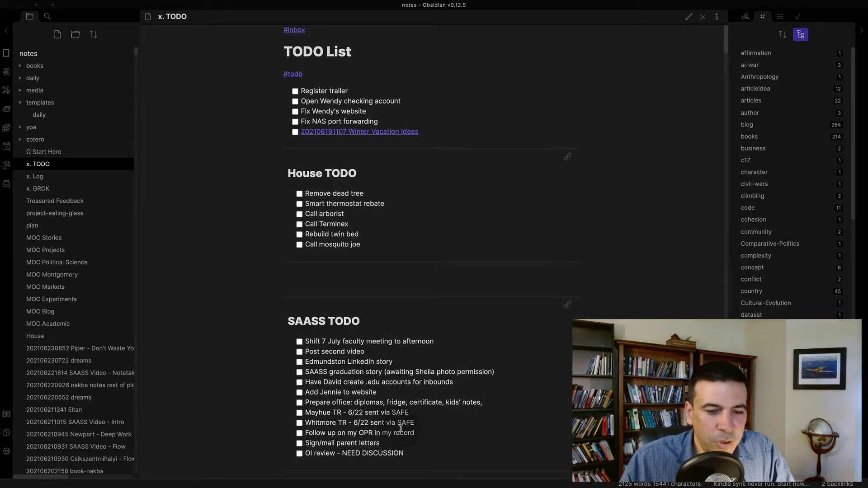
{"action": "scroll", "coordinate": [401, 425], "scroll_direction": "down", "scroll_amount": 1}
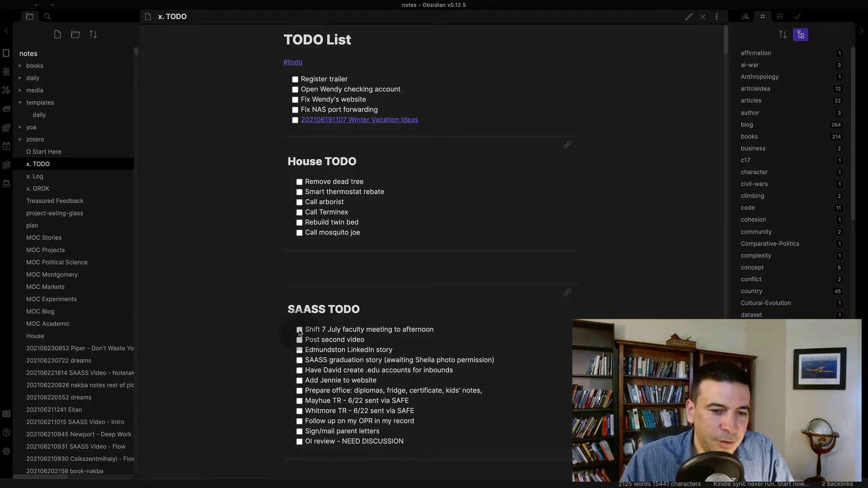
Step: Return x. TODO to raw markdown, scroll through it, and jump back to the top
{"action": "key", "text": "ctrl+e"}
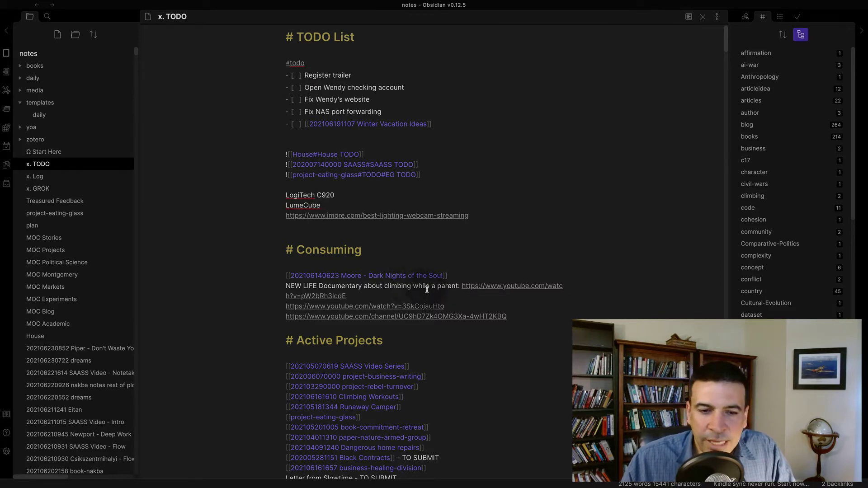
{"action": "scroll", "coordinate": [494, 376], "scroll_direction": "down", "scroll_amount": 3}
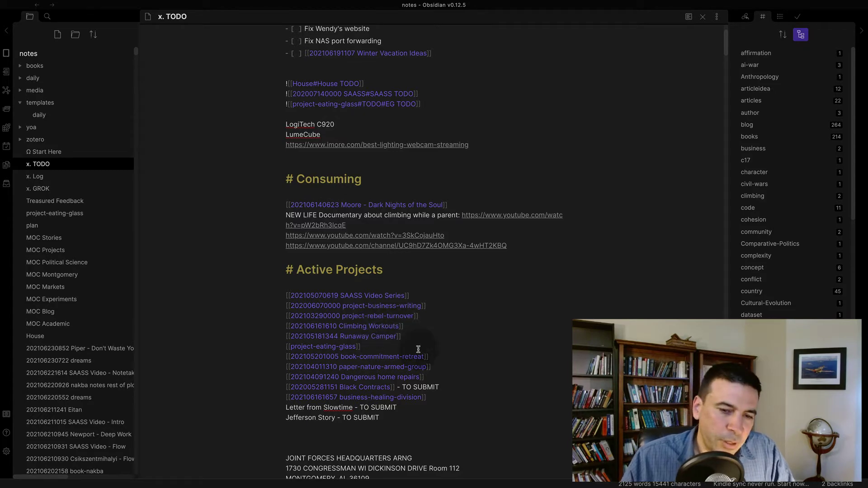
{"action": "scroll", "coordinate": [423, 355], "scroll_direction": "down", "scroll_amount": 12}
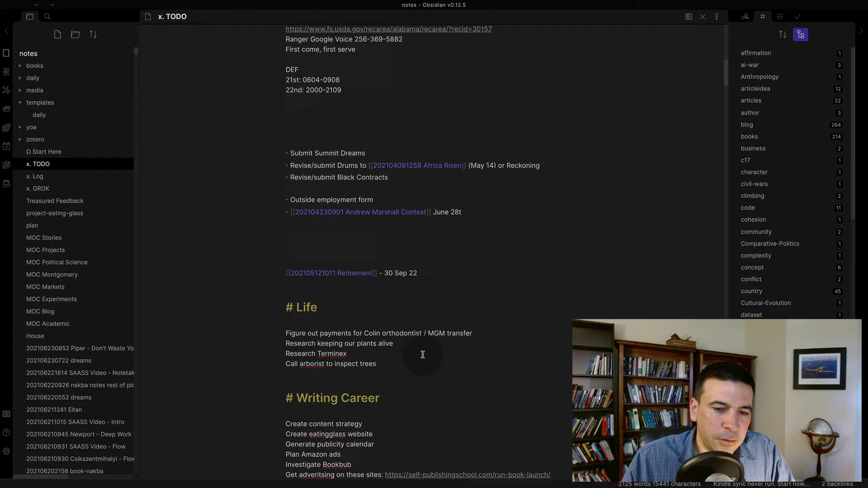
{"action": "key", "text": "ctrl+Home"}
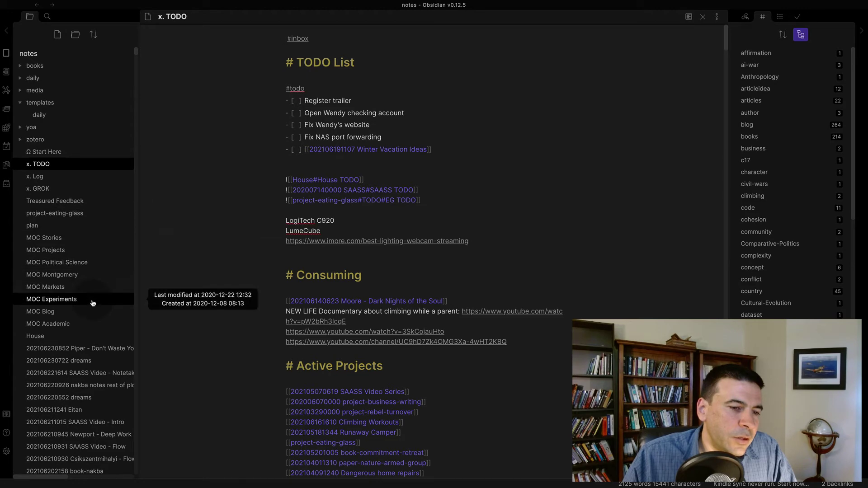
Step: Open the Clausewitz - On War note from search and place the cursor after its first quote
{"action": "left_click", "coordinate": [47, 17]}
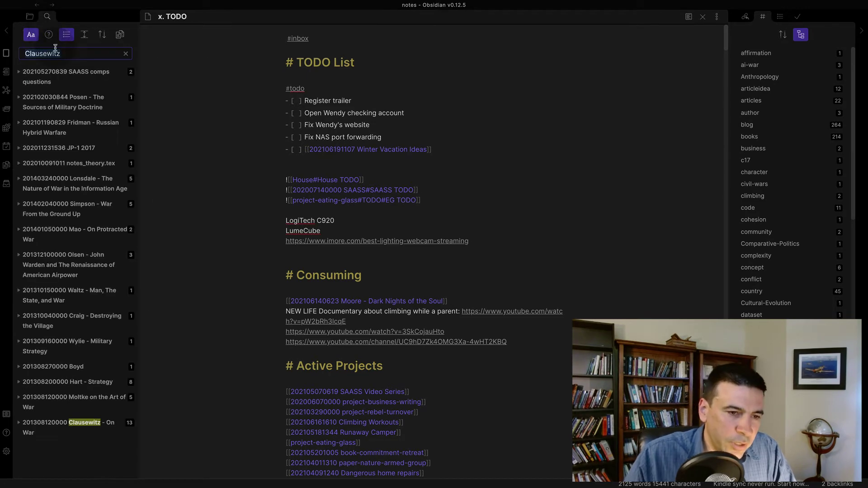
{"action": "left_click", "coordinate": [70, 425]}
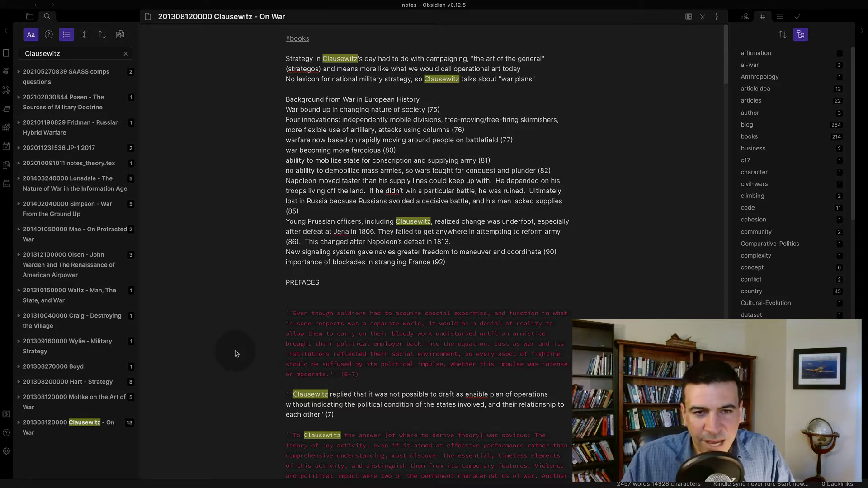
{"action": "scroll", "coordinate": [235, 353], "scroll_direction": "down", "scroll_amount": 1}
{"action": "scroll", "coordinate": [235, 354], "scroll_direction": "down", "scroll_amount": 2}
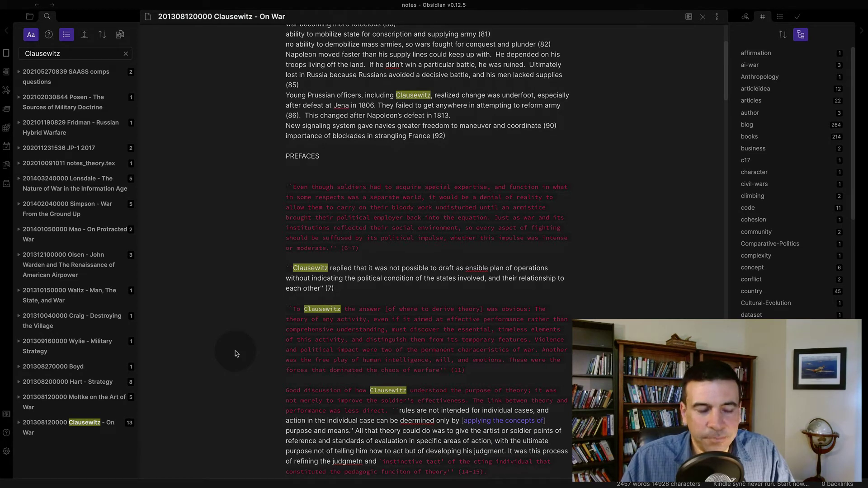
{"action": "scroll", "coordinate": [235, 354], "scroll_direction": "down", "scroll_amount": 3}
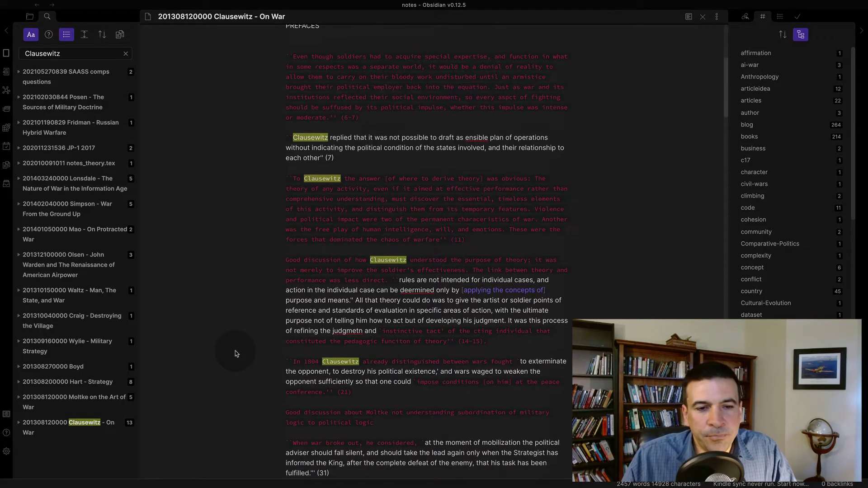
{"action": "scroll", "coordinate": [236, 354], "scroll_direction": "up", "scroll_amount": 6}
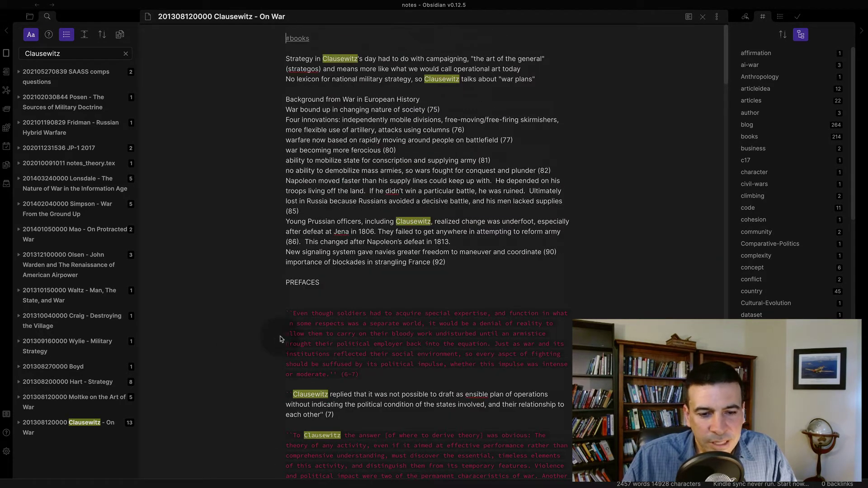
{"action": "left_click", "coordinate": [291, 313]}
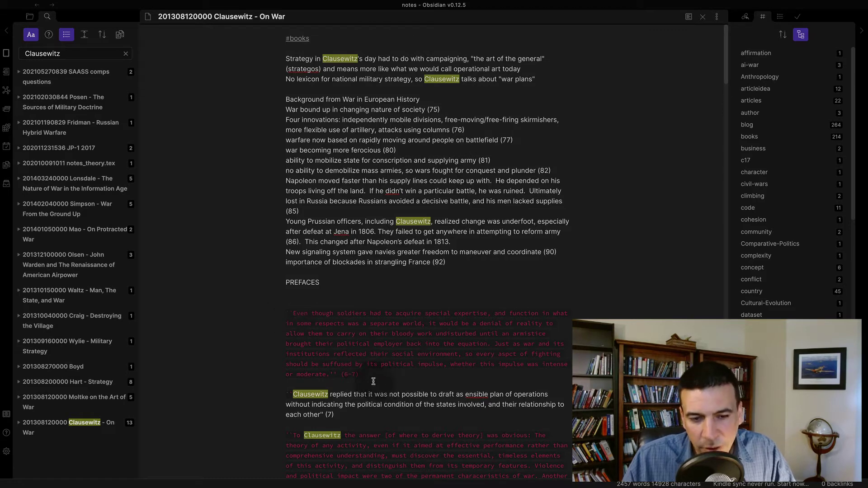
{"action": "left_click", "coordinate": [292, 314]}
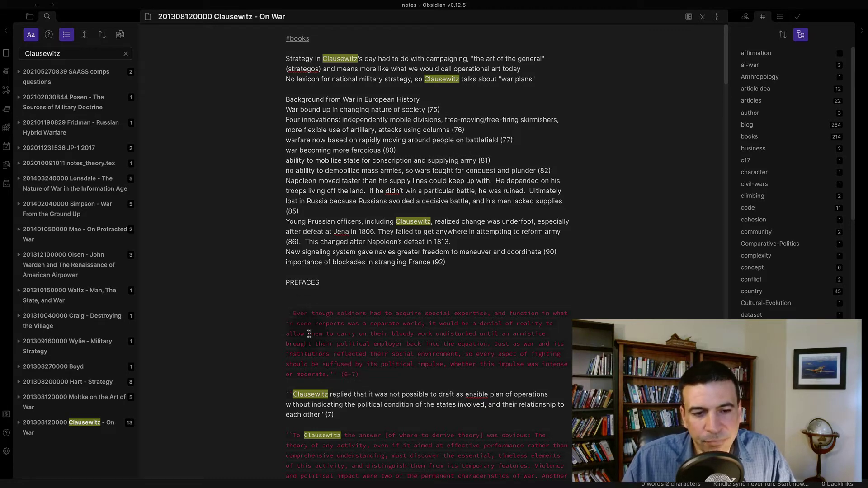
{"action": "left_click", "coordinate": [371, 375]}
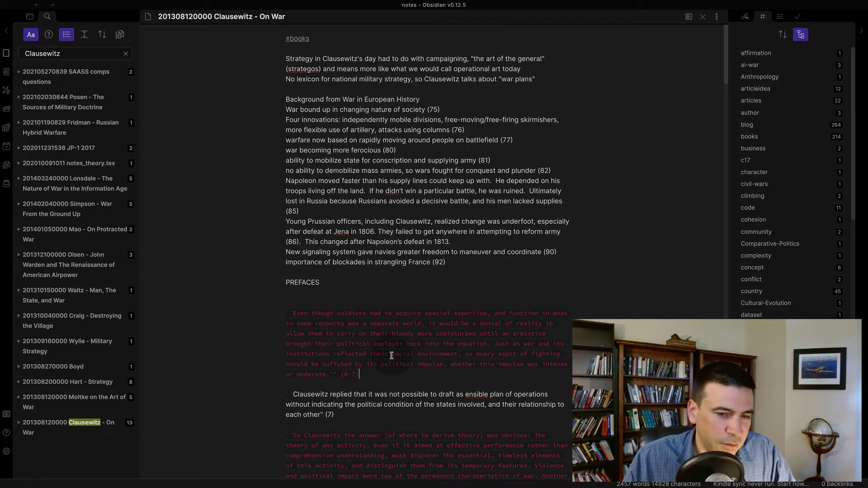
Step: Read through the Clausewitz - On War note in reading view
{"action": "key", "text": "ctrl+e"}
{"action": "key", "text": "ctrl+e"}
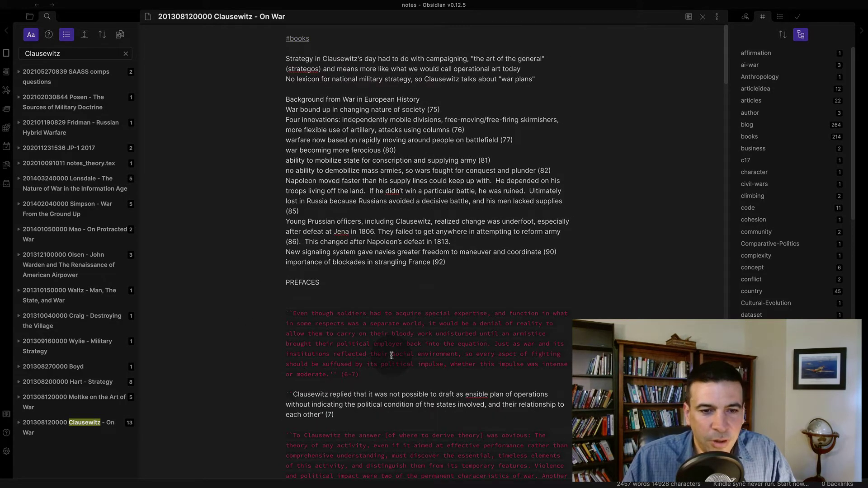
{"action": "scroll", "coordinate": [391, 356], "scroll_direction": "down", "scroll_amount": 15}
{"action": "scroll", "coordinate": [392, 355], "scroll_direction": "down", "scroll_amount": 10}
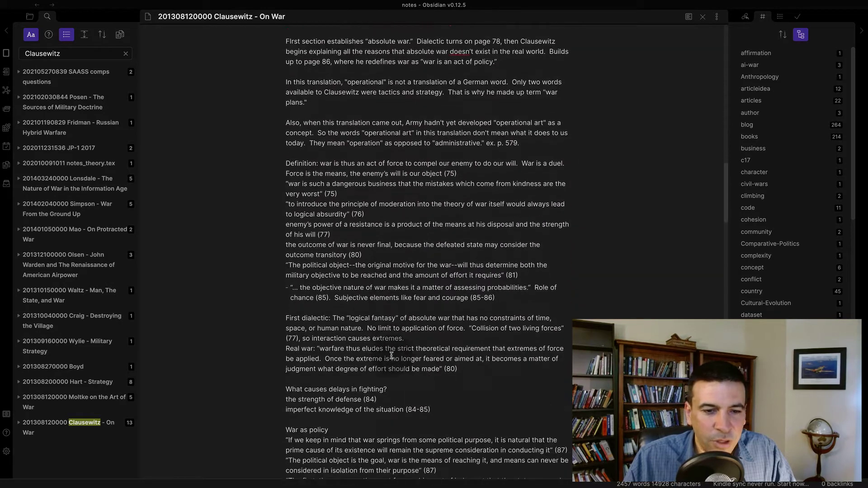
{"action": "scroll", "coordinate": [391, 356], "scroll_direction": "down", "scroll_amount": 15}
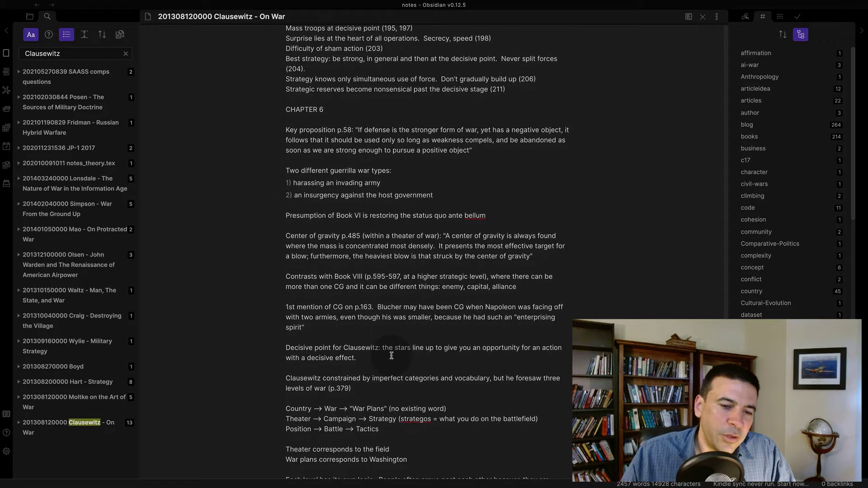
{"action": "scroll", "coordinate": [391, 356], "scroll_direction": "down", "scroll_amount": 10}
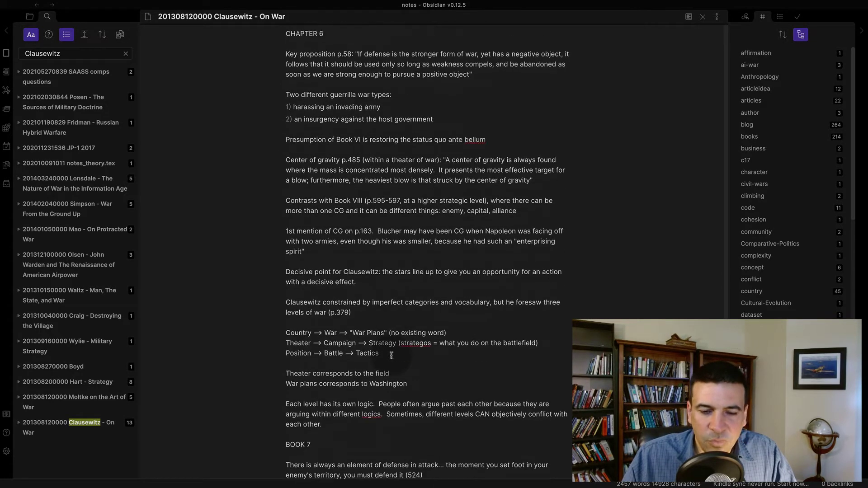
{"action": "scroll", "coordinate": [391, 356], "scroll_direction": "down", "scroll_amount": 6}
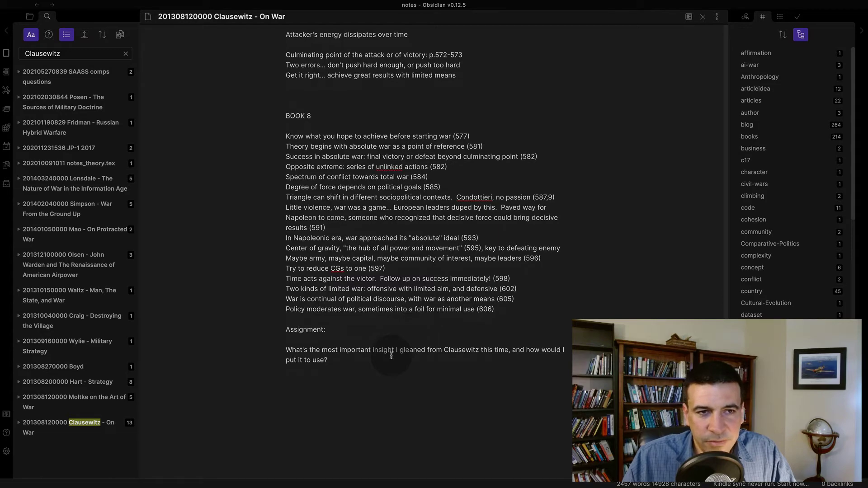
{"action": "scroll", "coordinate": [391, 356], "scroll_direction": "up", "scroll_amount": 20}
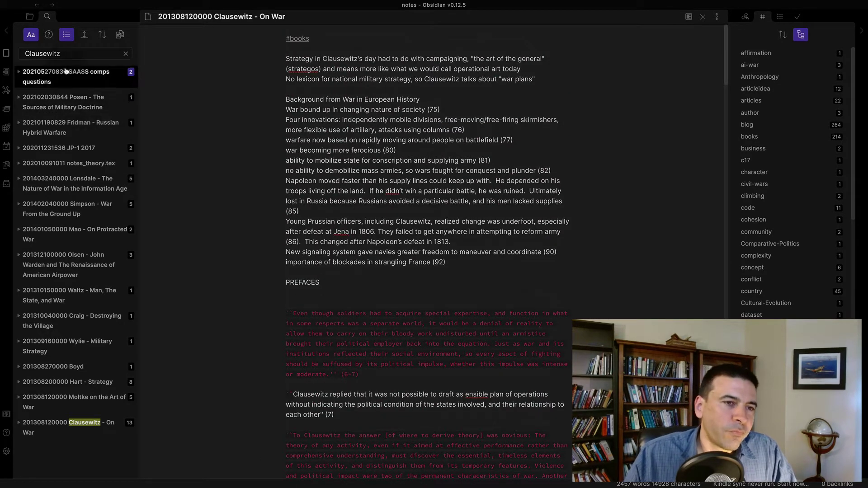
Step: Replace the search query with 'bei' and open the Beinhocker - The Origin of Wealth note
{"action": "left_click", "coordinate": [60, 49]}
{"action": "key", "text": "ctrl+a"}
{"action": "type", "text": "bei"}
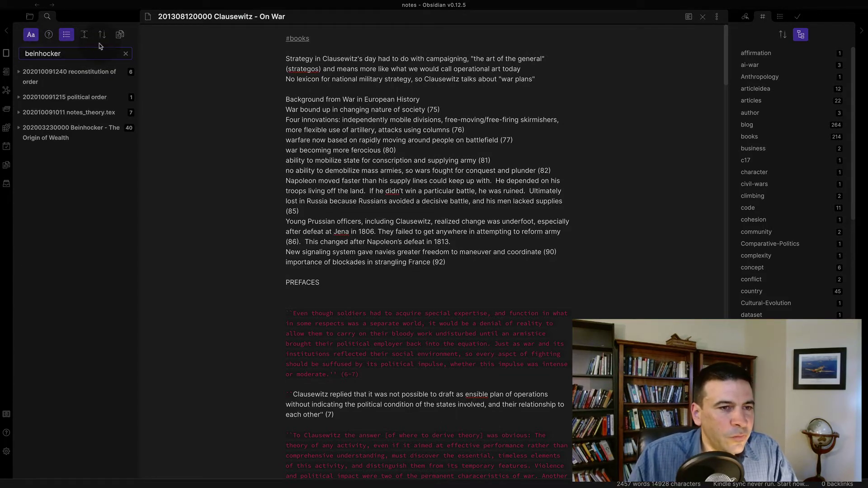
{"action": "left_click", "coordinate": [77, 136]}
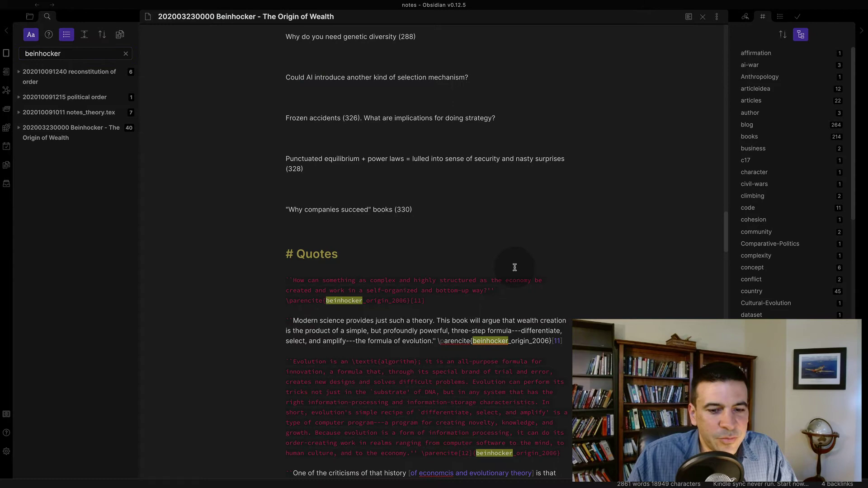
{"action": "scroll", "coordinate": [514, 267], "scroll_direction": "up", "scroll_amount": 20}
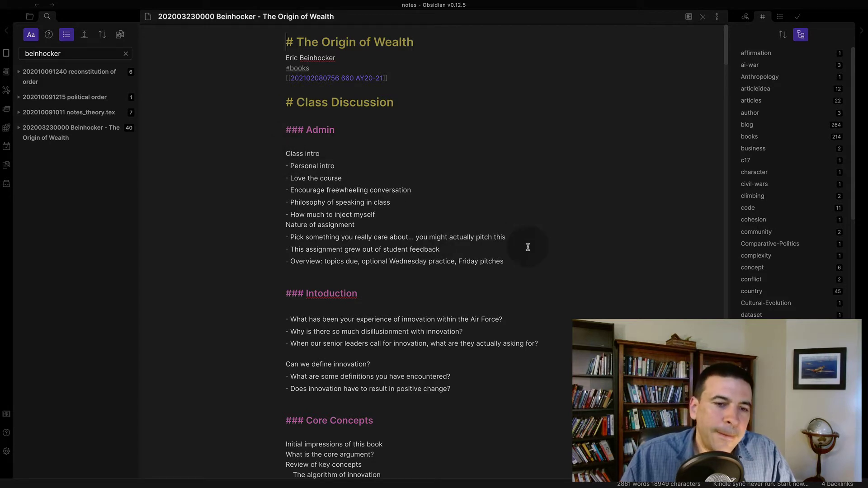
{"action": "scroll", "coordinate": [525, 246], "scroll_direction": "down", "scroll_amount": 3}
Step: Insert the missing 'r' to correct the Intoduction heading to Introduction
{"action": "left_click", "coordinate": [322, 193]}
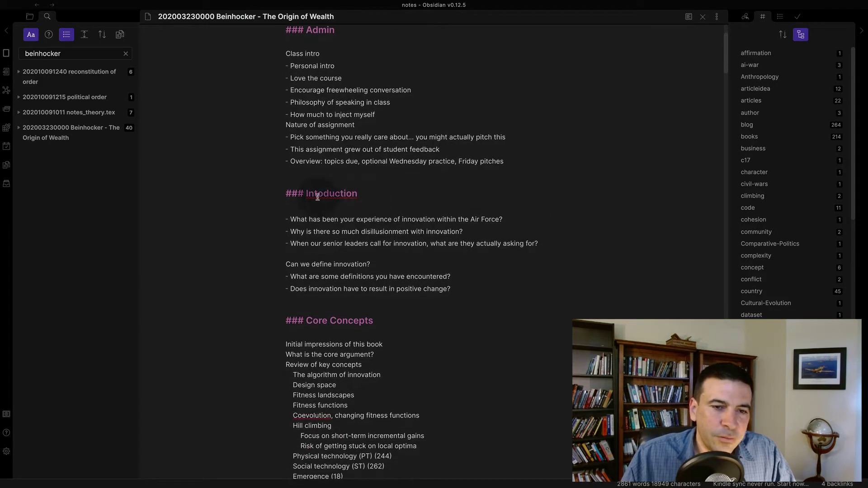
{"action": "type", "text": "r"}
{"action": "scroll", "coordinate": [491, 266], "scroll_direction": "down", "scroll_amount": 12}
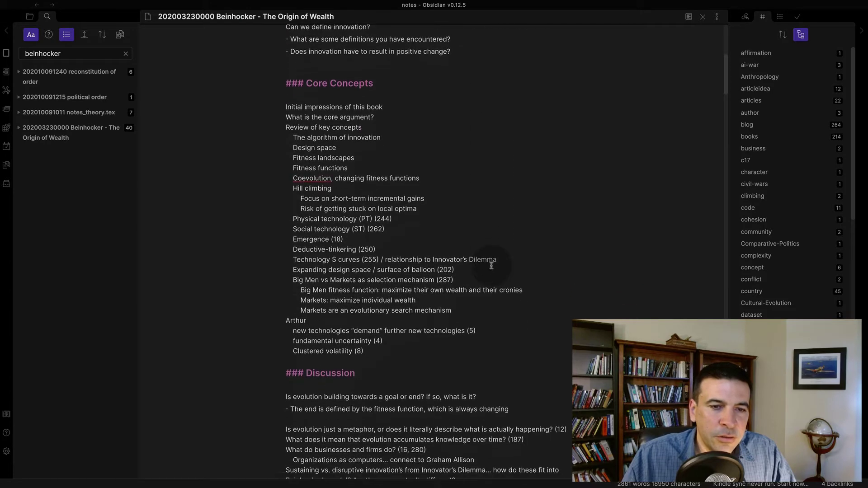
{"action": "scroll", "coordinate": [491, 266], "scroll_direction": "down", "scroll_amount": 12}
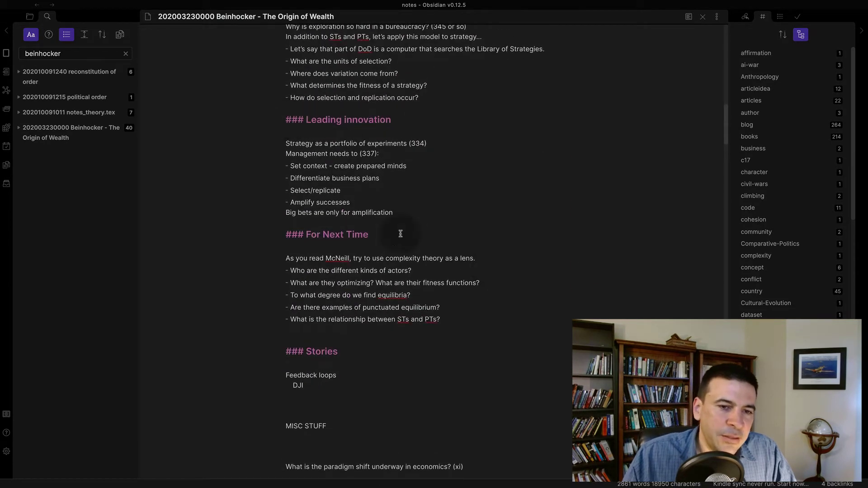
{"action": "scroll", "coordinate": [406, 290], "scroll_direction": "down", "scroll_amount": 2}
{"action": "scroll", "coordinate": [348, 299], "scroll_direction": "down", "scroll_amount": 2}
Step: Review the corrected note in reading view, then return to source editing
{"action": "key", "text": "ctrl+e"}
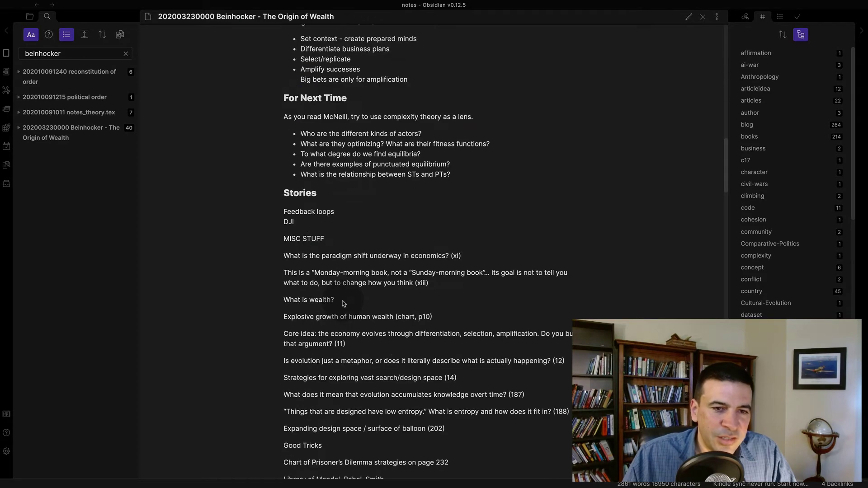
{"action": "scroll", "coordinate": [344, 304], "scroll_direction": "up", "scroll_amount": 20}
{"action": "scroll", "coordinate": [343, 301], "scroll_direction": "down", "scroll_amount": 6}
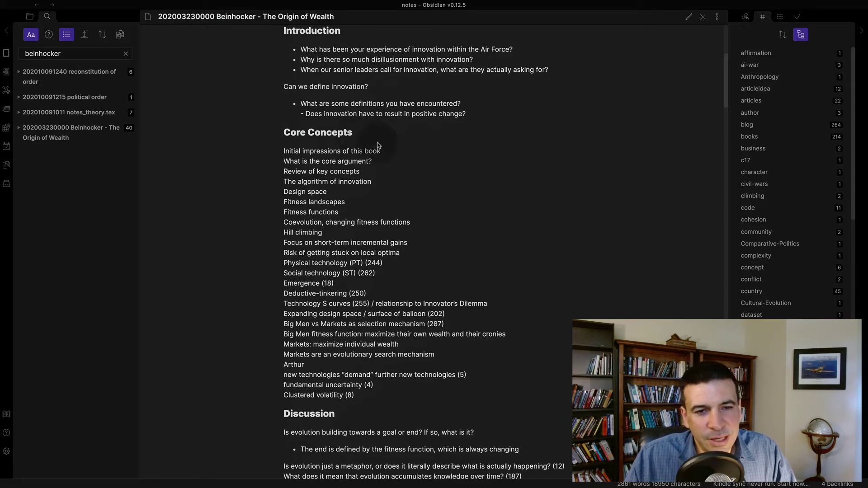
{"action": "scroll", "coordinate": [393, 206], "scroll_direction": "down", "scroll_amount": 7}
{"action": "scroll", "coordinate": [393, 205], "scroll_direction": "down", "scroll_amount": 1}
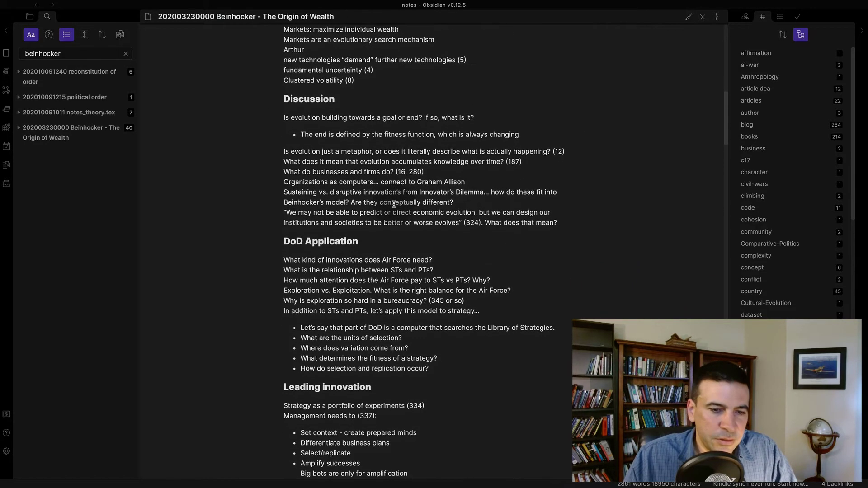
{"action": "key", "text": "ctrl+e"}
Step: Expand the zotero folder, preview wolpert_scale_2020 in reading view, then open walter_new_2017
{"action": "scroll", "coordinate": [394, 204], "scroll_direction": "down", "scroll_amount": 10}
{"action": "scroll", "coordinate": [393, 204], "scroll_direction": "down", "scroll_amount": 8}
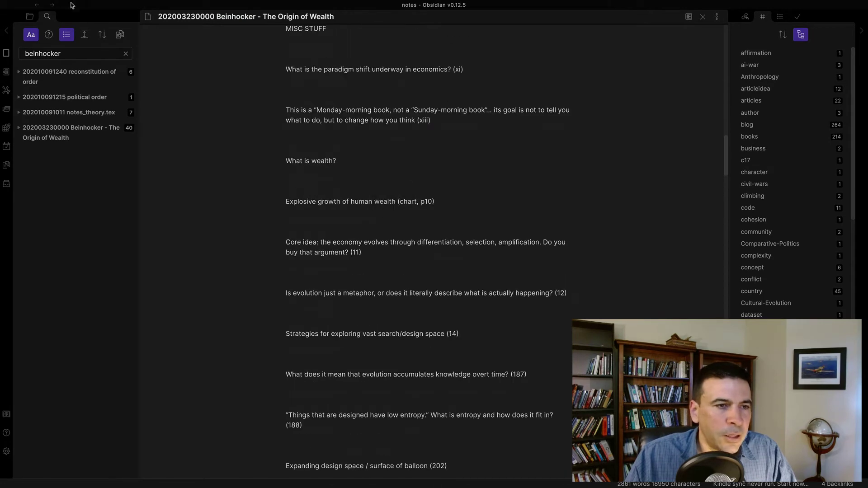
{"action": "left_click", "coordinate": [29, 16]}
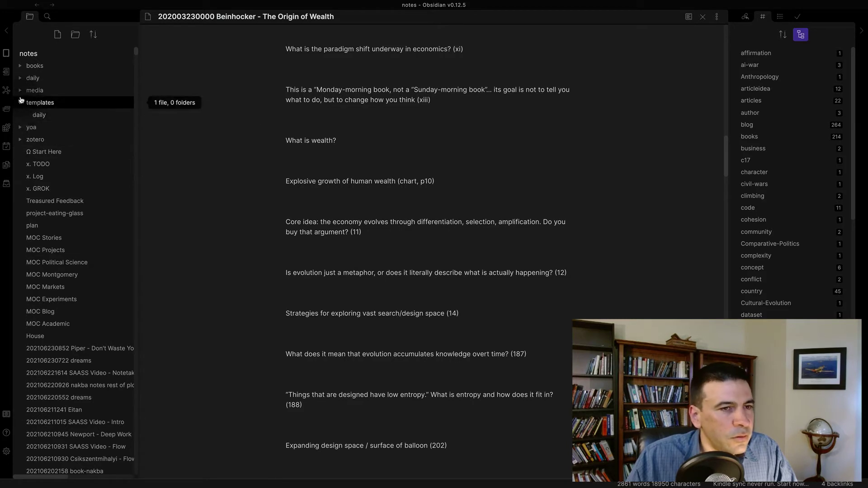
{"action": "left_click", "coordinate": [21, 141]}
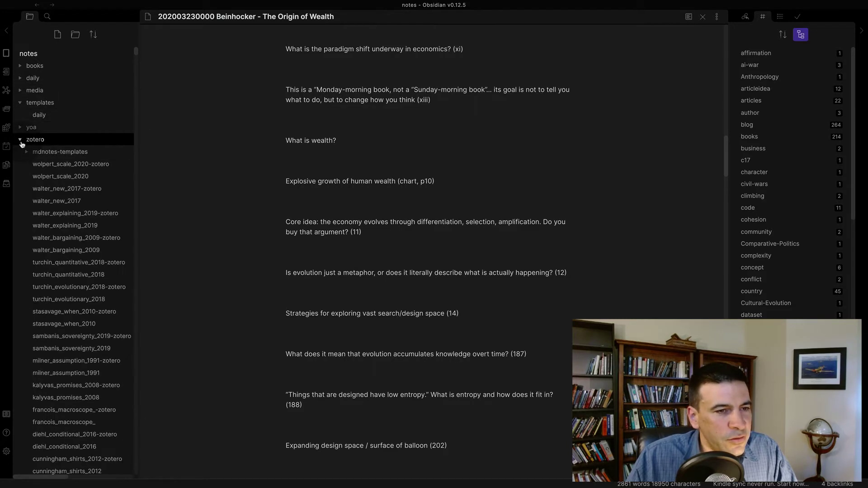
{"action": "left_click", "coordinate": [86, 179]}
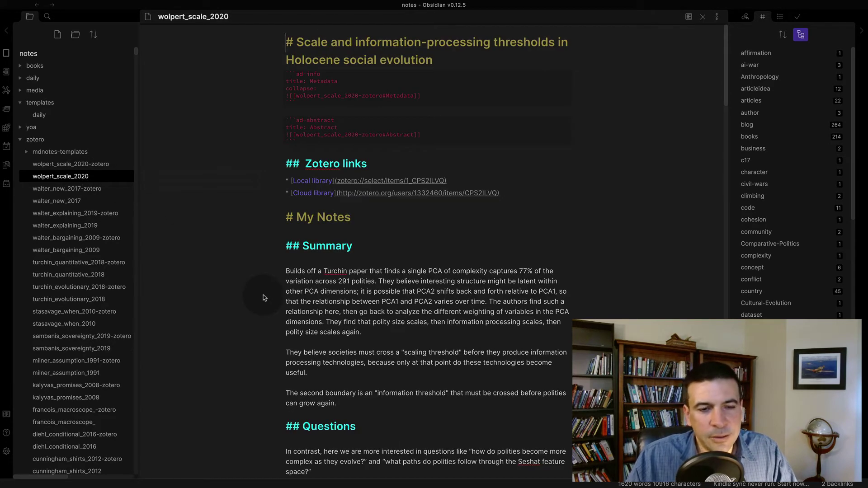
{"action": "key", "text": "ctrl+e"}
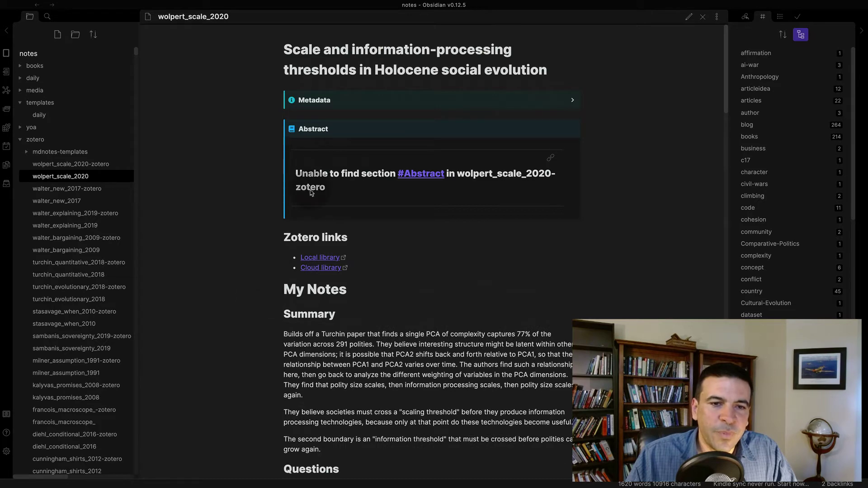
{"action": "left_click", "coordinate": [72, 201]}
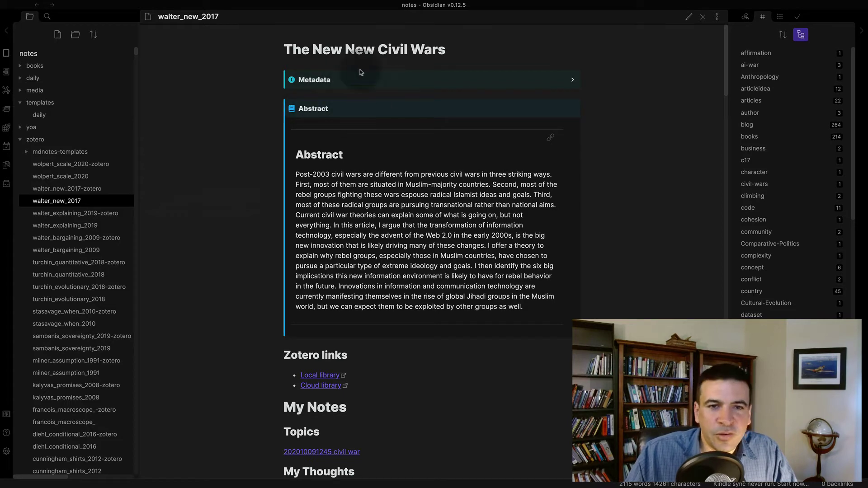
{"action": "left_click", "coordinate": [469, 85]}
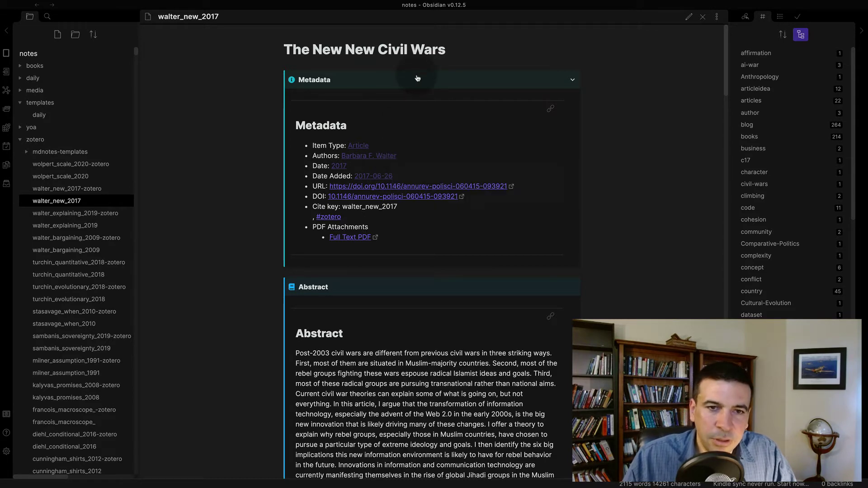
{"action": "left_click", "coordinate": [417, 79]}
{"action": "scroll", "coordinate": [311, 292], "scroll_direction": "down", "scroll_amount": 3}
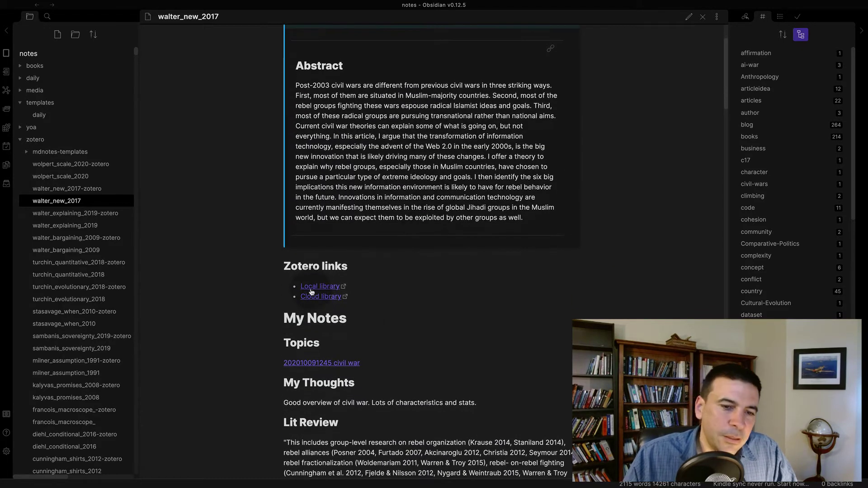
{"action": "scroll", "coordinate": [316, 288], "scroll_direction": "down", "scroll_amount": 2}
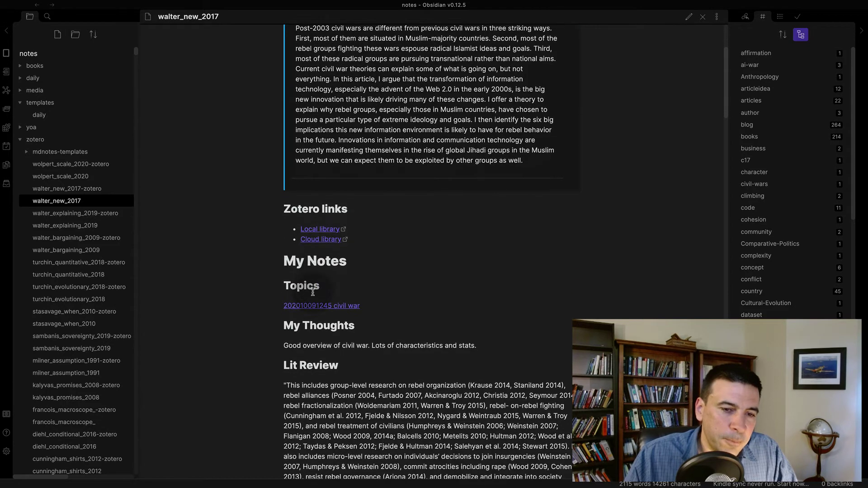
{"action": "mouse_move", "coordinate": [311, 309]}
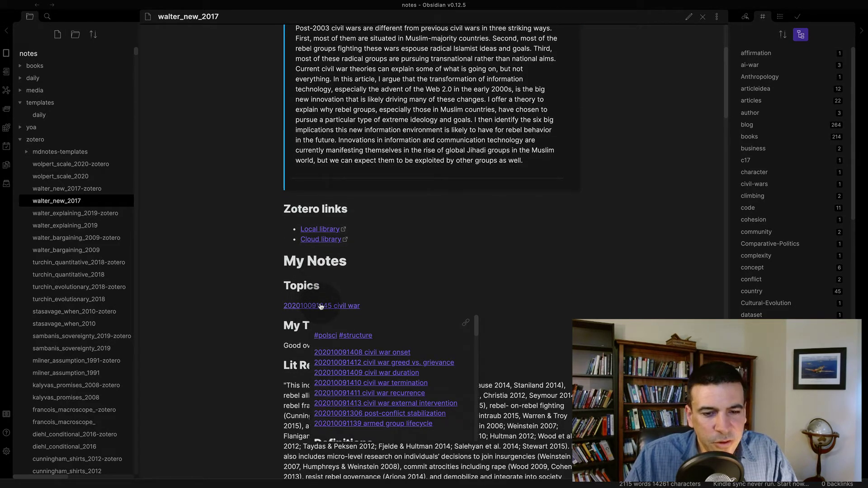
{"action": "scroll", "coordinate": [339, 357], "scroll_direction": "down", "scroll_amount": 1}
{"action": "mouse_move", "coordinate": [339, 355]}
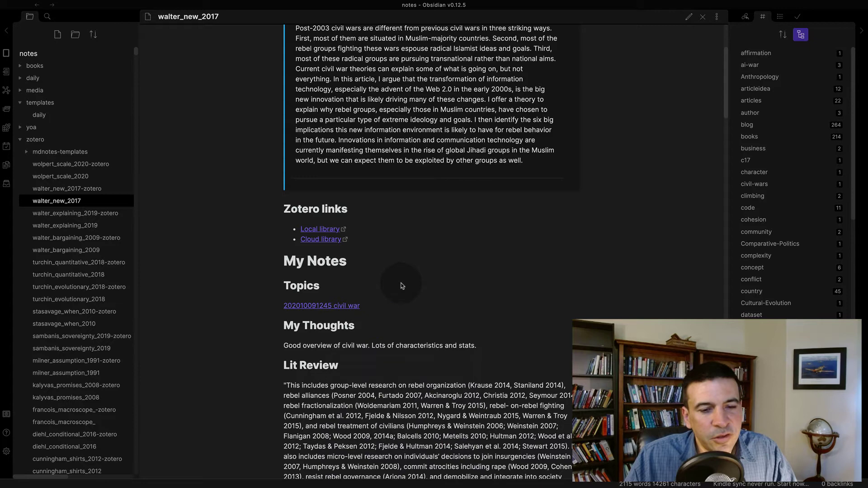
Step: Scroll through walter_new_2017's sections, from Proxy Warfare to Six Implications of Technology
{"action": "scroll", "coordinate": [402, 286], "scroll_direction": "down", "scroll_amount": 7}
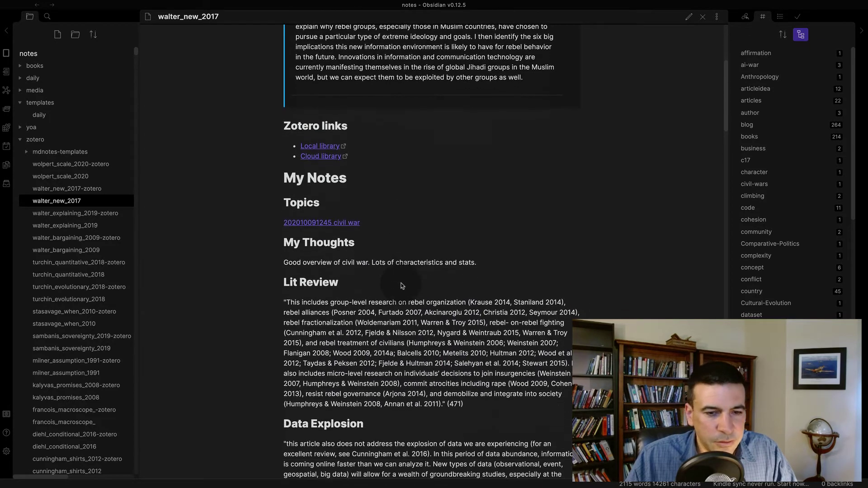
{"action": "scroll", "coordinate": [401, 284], "scroll_direction": "down", "scroll_amount": 4}
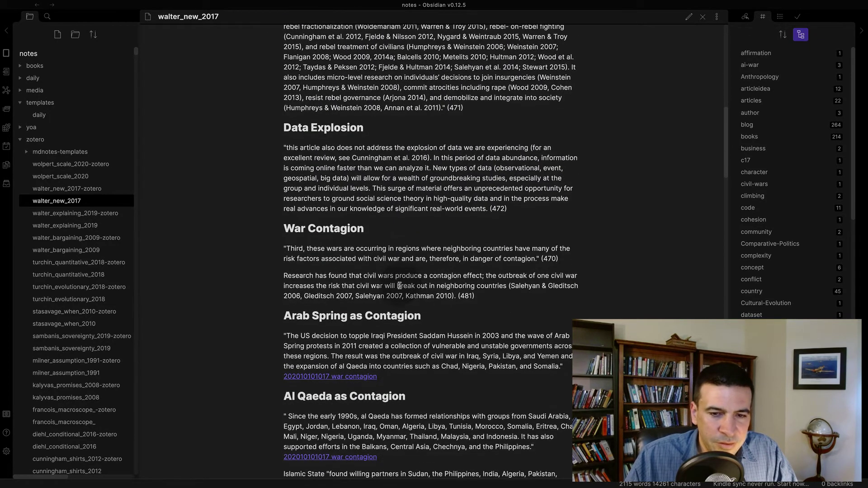
{"action": "scroll", "coordinate": [362, 355], "scroll_direction": "down", "scroll_amount": 1}
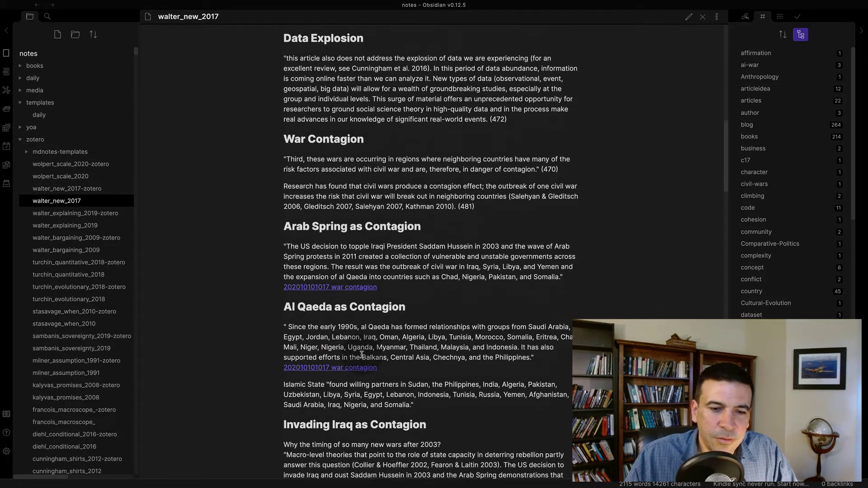
{"action": "mouse_move", "coordinate": [363, 357]}
{"action": "scroll", "coordinate": [363, 358], "scroll_direction": "down", "scroll_amount": 4}
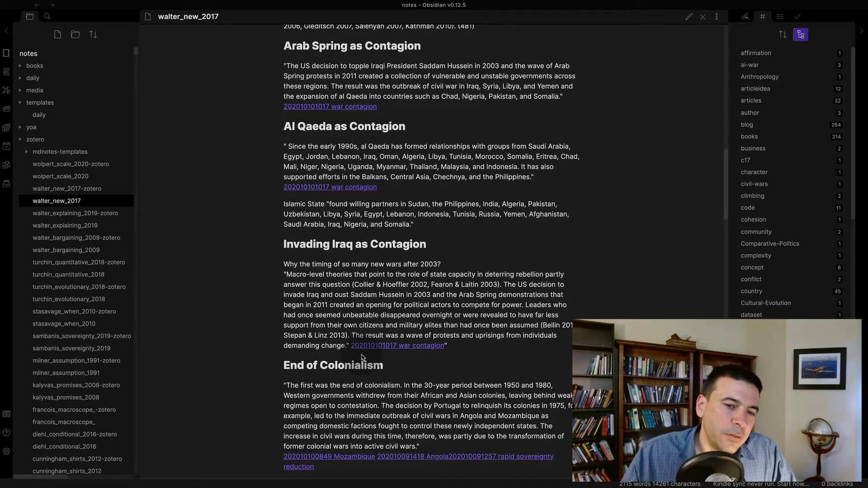
{"action": "scroll", "coordinate": [362, 357], "scroll_direction": "down", "scroll_amount": 2}
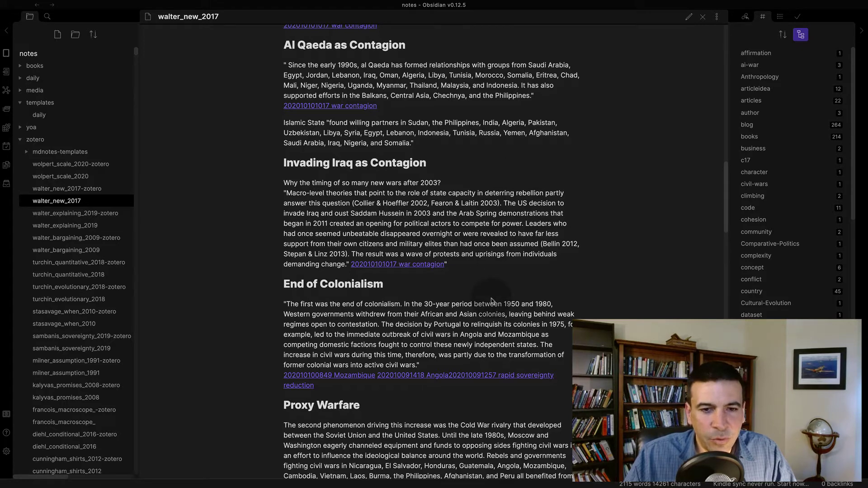
{"action": "scroll", "coordinate": [341, 157], "scroll_direction": "up", "scroll_amount": 1}
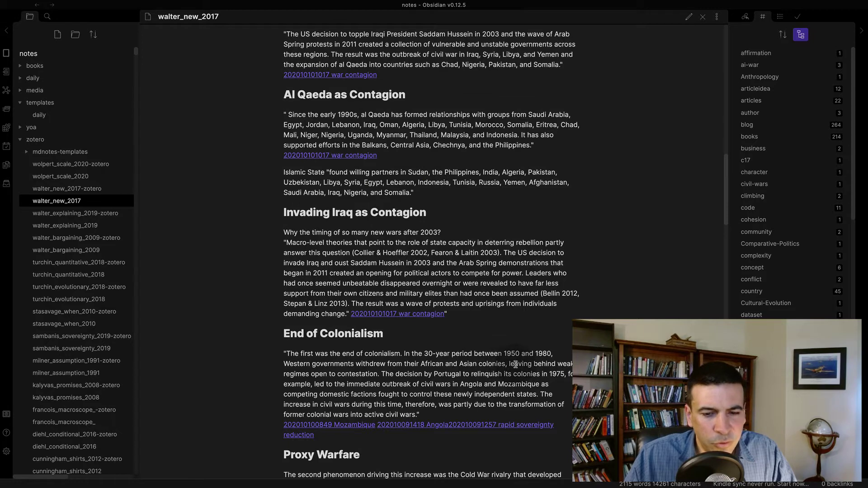
{"action": "scroll", "coordinate": [515, 364], "scroll_direction": "down", "scroll_amount": 2}
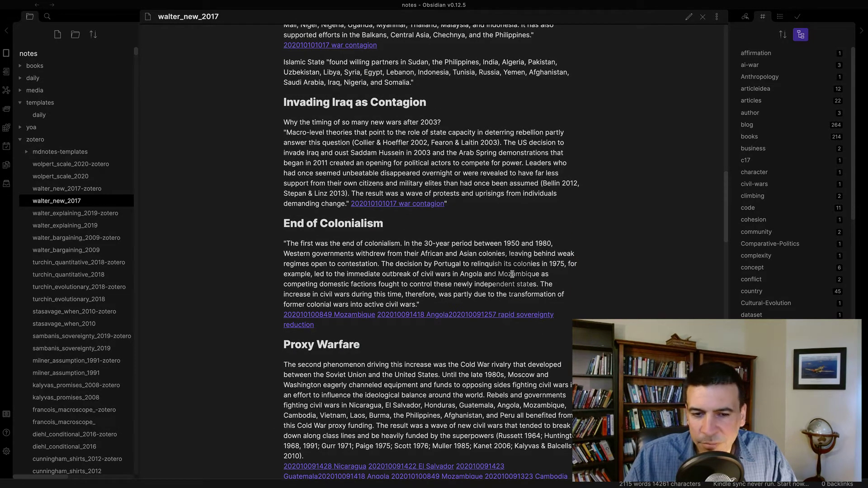
{"action": "mouse_move", "coordinate": [373, 318]}
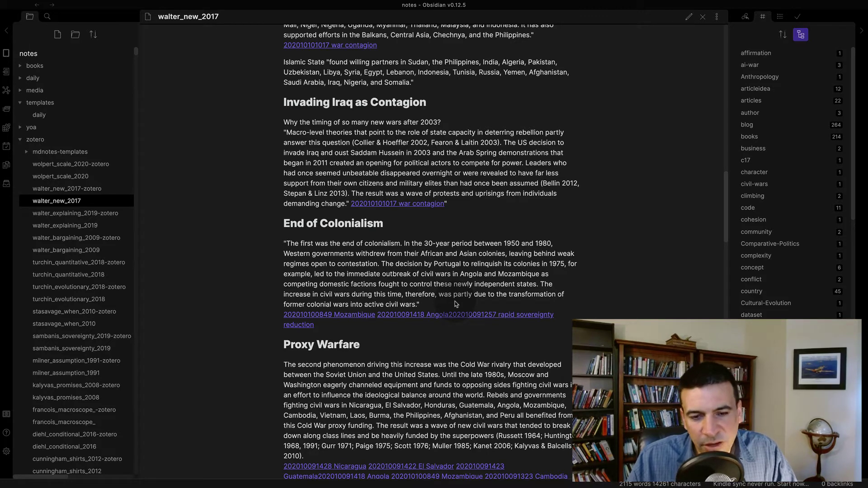
{"action": "scroll", "coordinate": [456, 305], "scroll_direction": "down", "scroll_amount": 1}
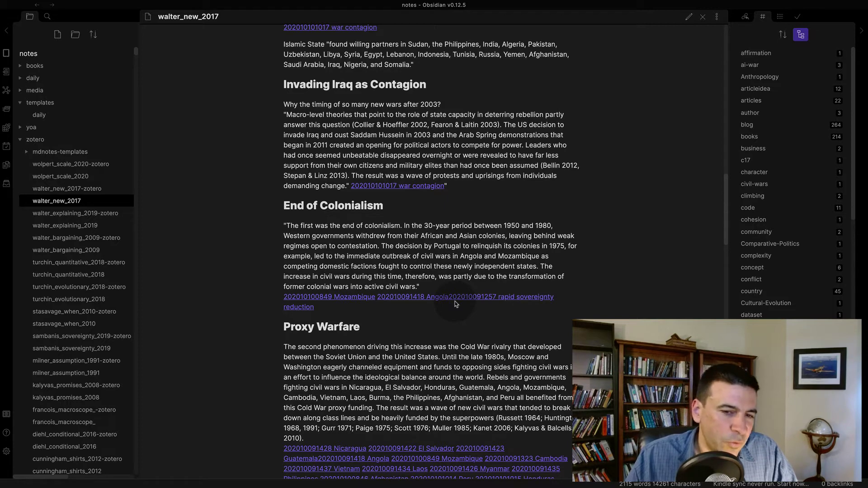
{"action": "scroll", "coordinate": [459, 362], "scroll_direction": "down", "scroll_amount": 3}
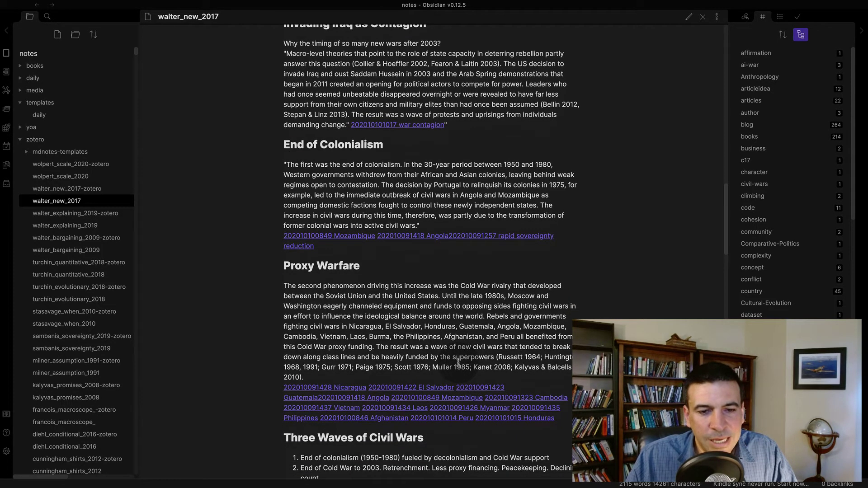
{"action": "scroll", "coordinate": [458, 362], "scroll_direction": "down", "scroll_amount": 6}
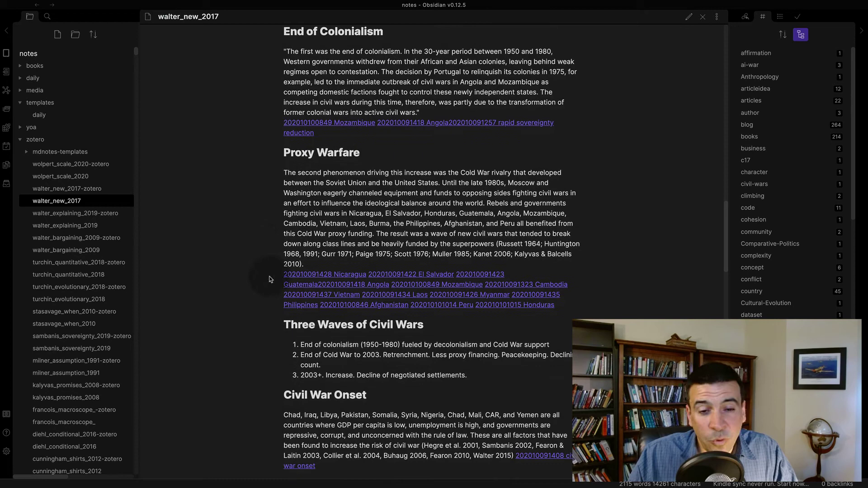
{"action": "scroll", "coordinate": [272, 284], "scroll_direction": "down", "scroll_amount": 4}
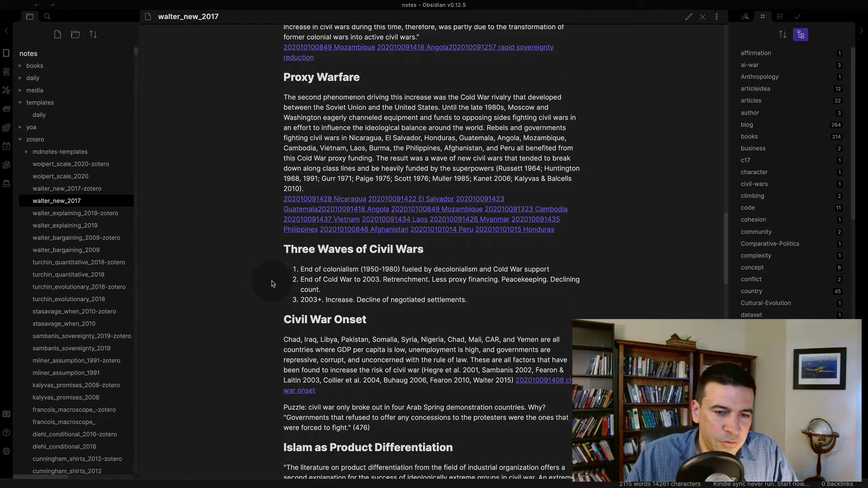
{"action": "scroll", "coordinate": [273, 284], "scroll_direction": "down", "scroll_amount": 11}
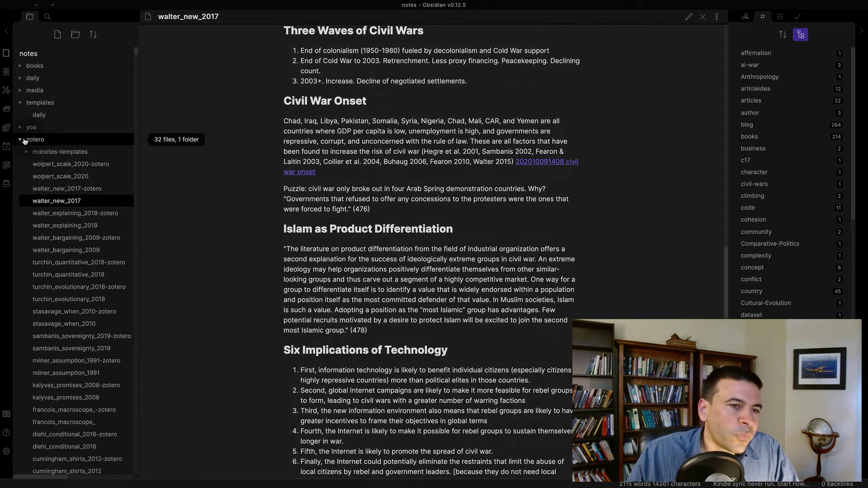
Step: Collapse the zotero folder and open MOC Blog with its ON DECK and DRAFTING posts
{"action": "left_click", "coordinate": [23, 140]}
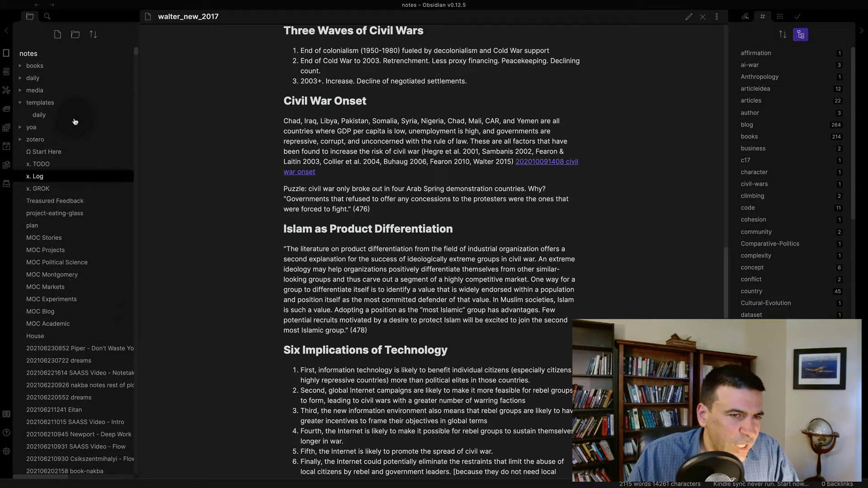
{"action": "left_click", "coordinate": [62, 314]}
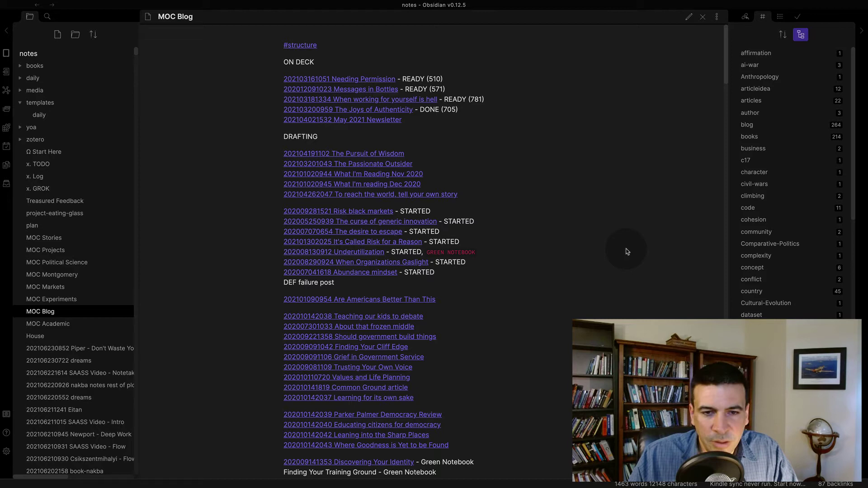
{"action": "scroll", "coordinate": [626, 251], "scroll_direction": "down", "scroll_amount": 1}
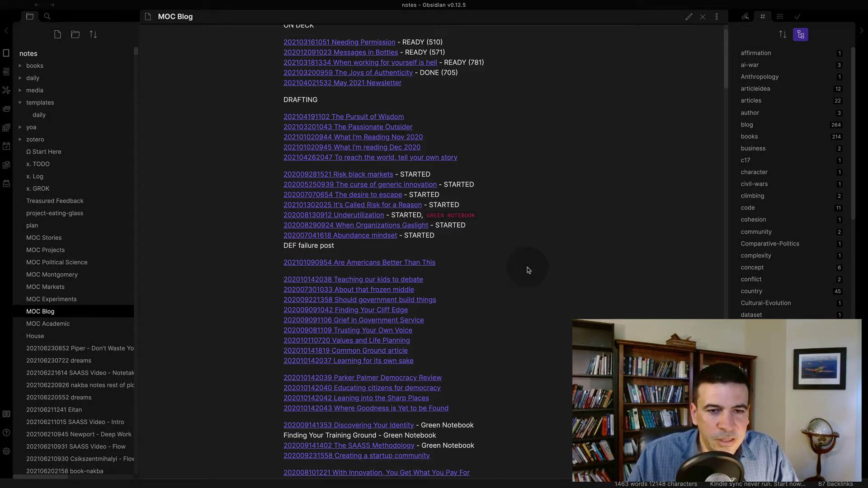
{"action": "scroll", "coordinate": [528, 271], "scroll_direction": "up", "scroll_amount": 1}
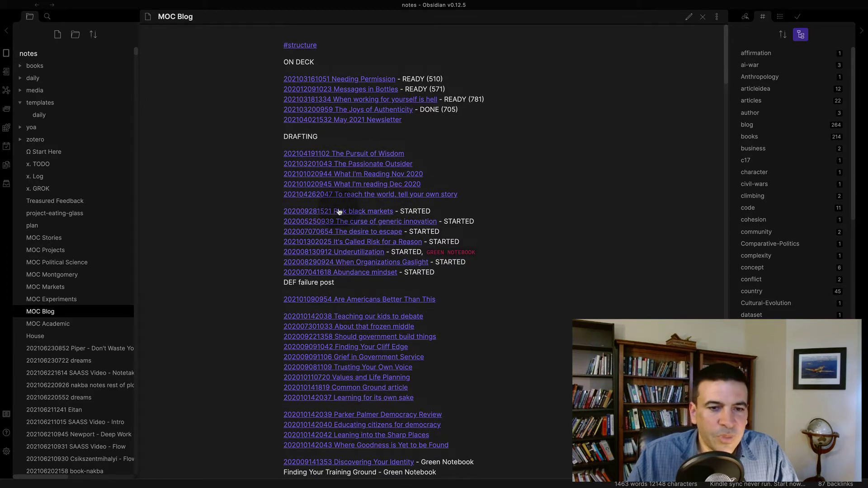
Step: Open the Risk black markets note beside MOC Blog and read through it
{"action": "mouse_move", "coordinate": [340, 214]}
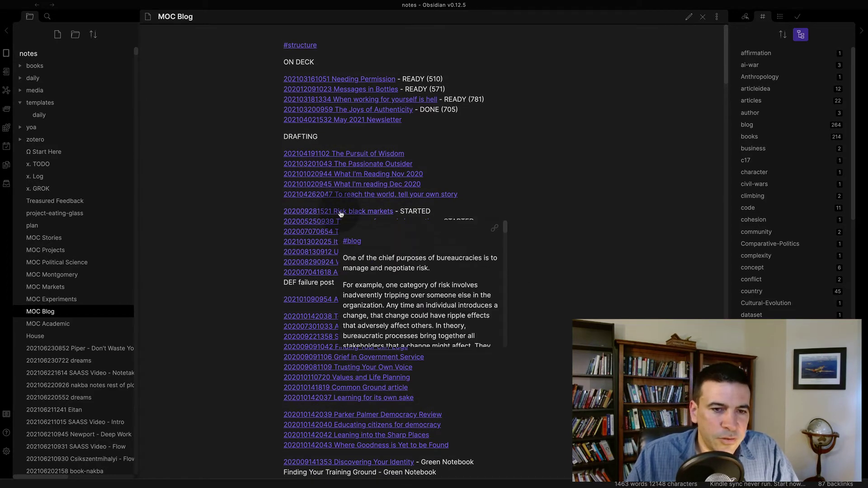
{"action": "left_click", "coordinate": [340, 214], "text": "ctrl"}
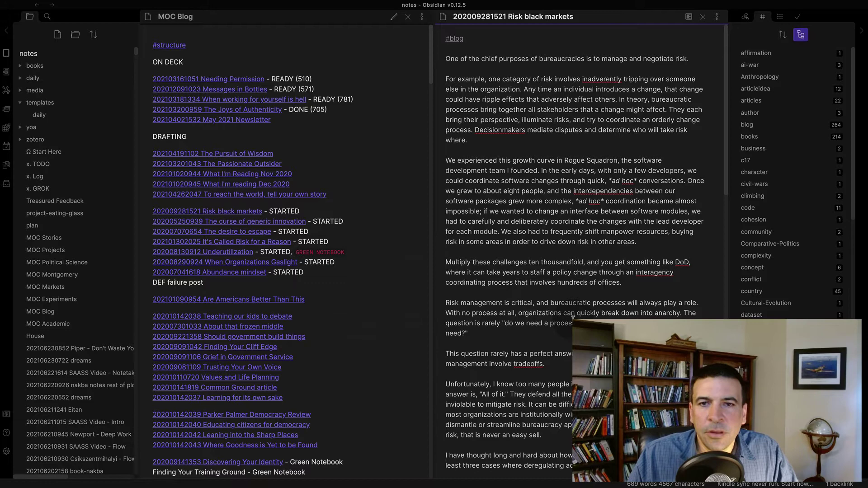
{"action": "scroll", "coordinate": [573, 317], "scroll_direction": "down", "scroll_amount": 10}
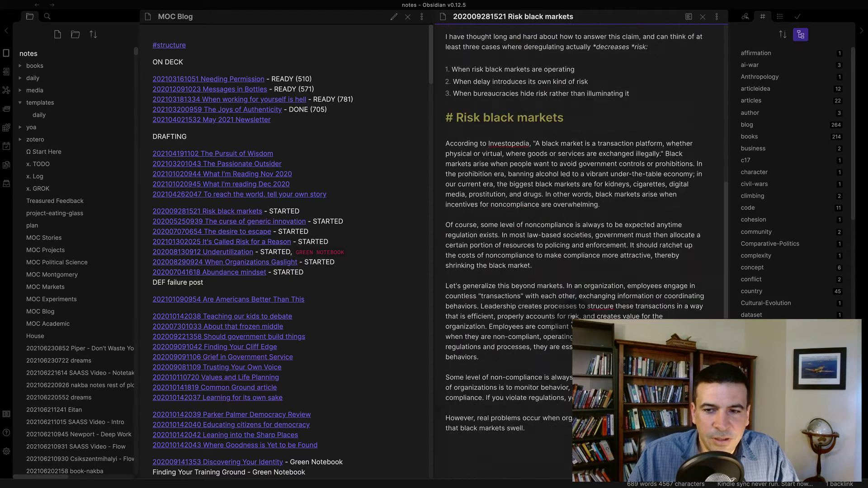
{"action": "scroll", "coordinate": [573, 317], "scroll_direction": "down", "scroll_amount": 5}
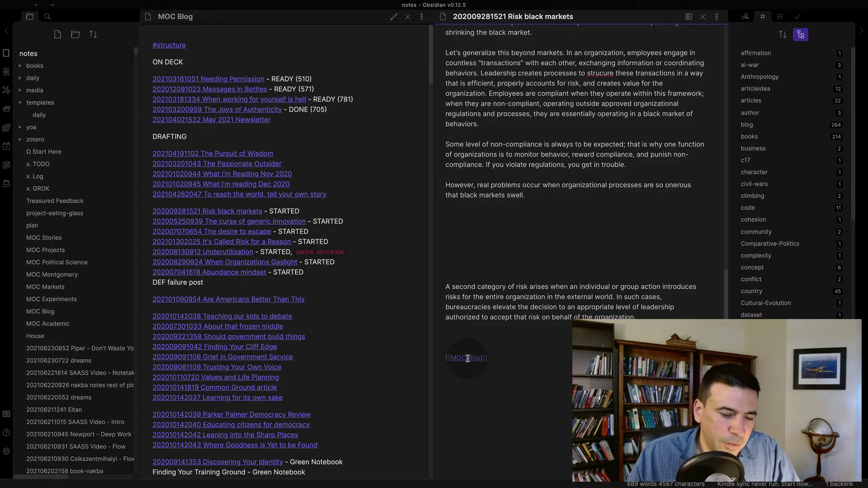
{"action": "scroll", "coordinate": [497, 349], "scroll_direction": "up", "scroll_amount": 15}
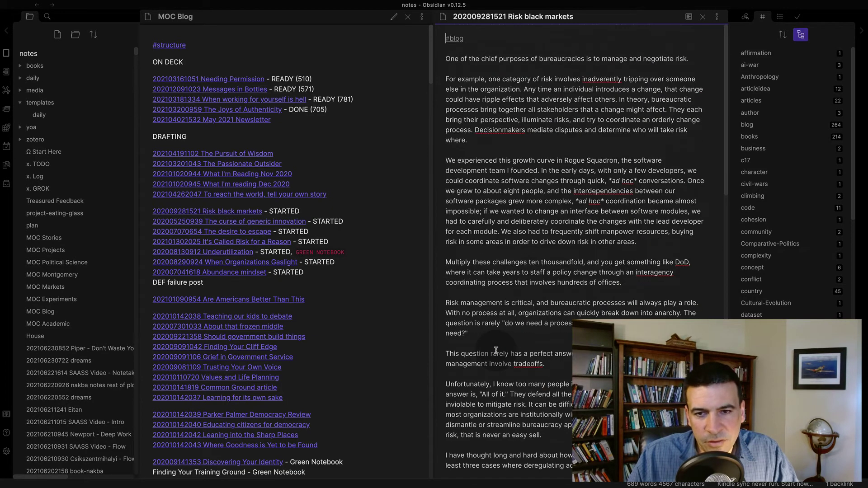
{"action": "scroll", "coordinate": [496, 350], "scroll_direction": "down", "scroll_amount": 6}
{"action": "scroll", "coordinate": [496, 350], "scroll_direction": "down", "scroll_amount": 5}
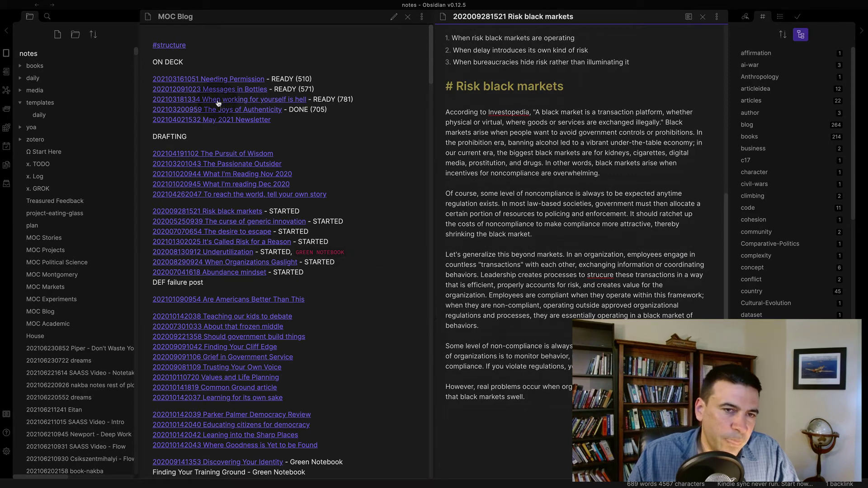
Step: Open Needing Permission alongside MOC Blog, close the Risk black markets pane, and read its draft
{"action": "left_click", "coordinate": [225, 80], "text": "ctrl"}
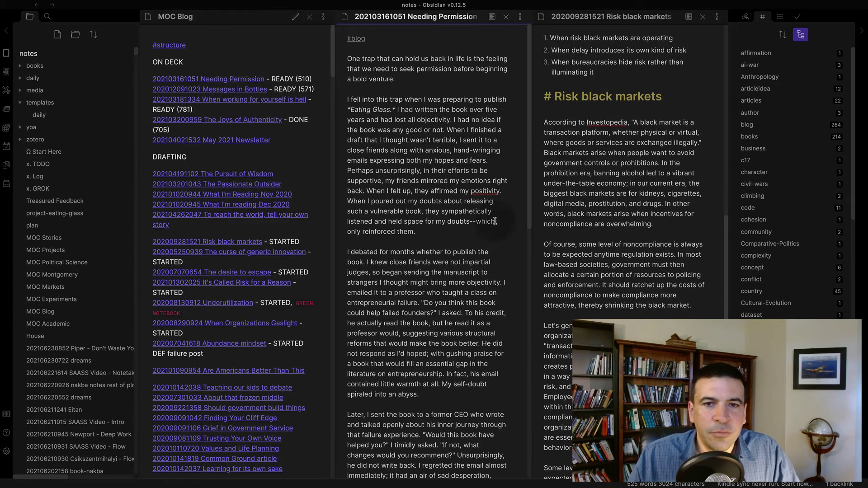
{"action": "left_click", "coordinate": [702, 17]}
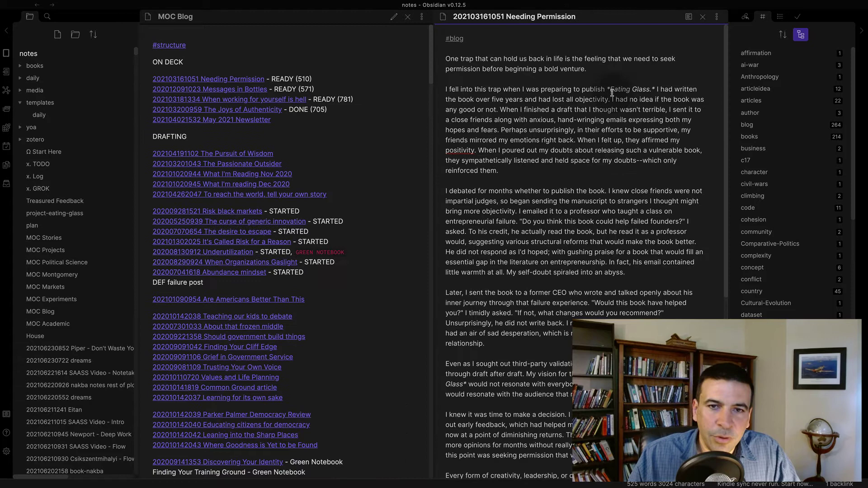
{"action": "scroll", "coordinate": [552, 317], "scroll_direction": "down", "scroll_amount": 5}
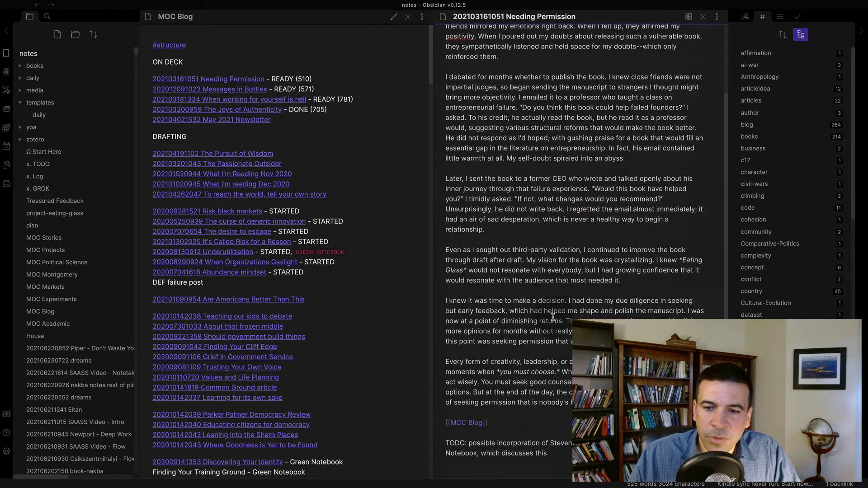
{"action": "scroll", "coordinate": [552, 316], "scroll_direction": "up", "scroll_amount": 5}
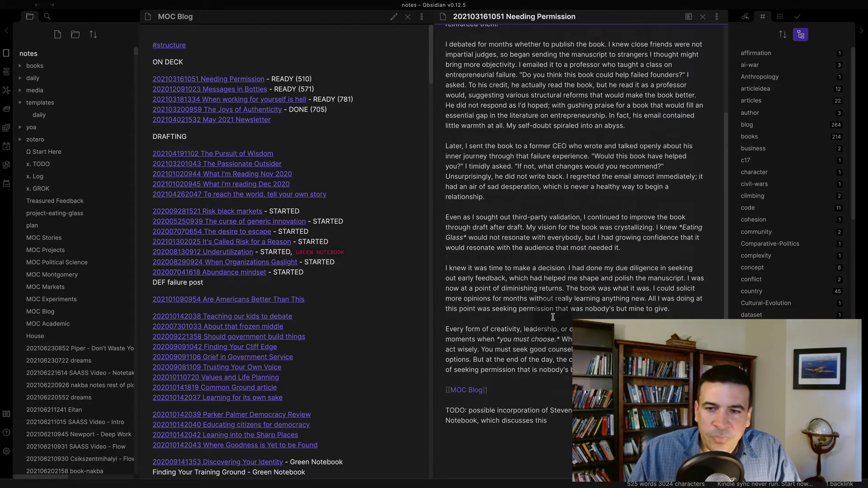
{"action": "scroll", "coordinate": [347, 290], "scroll_direction": "down", "scroll_amount": 15}
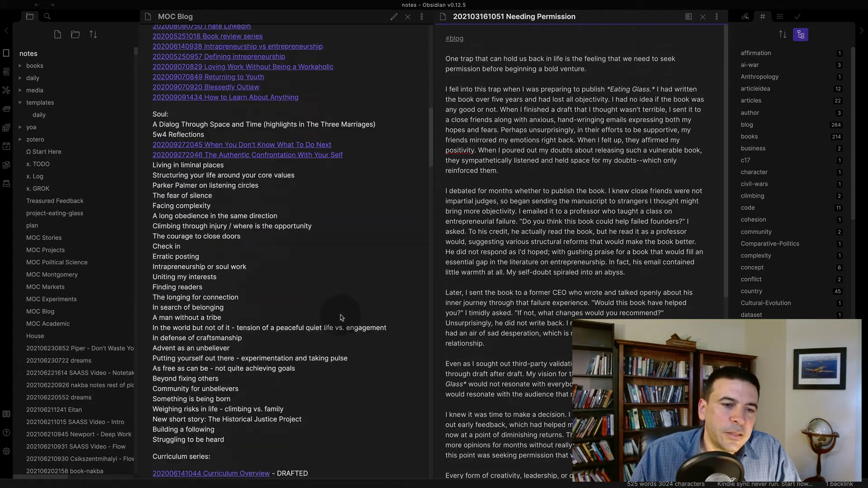
{"action": "scroll", "coordinate": [341, 317], "scroll_direction": "down", "scroll_amount": 8}
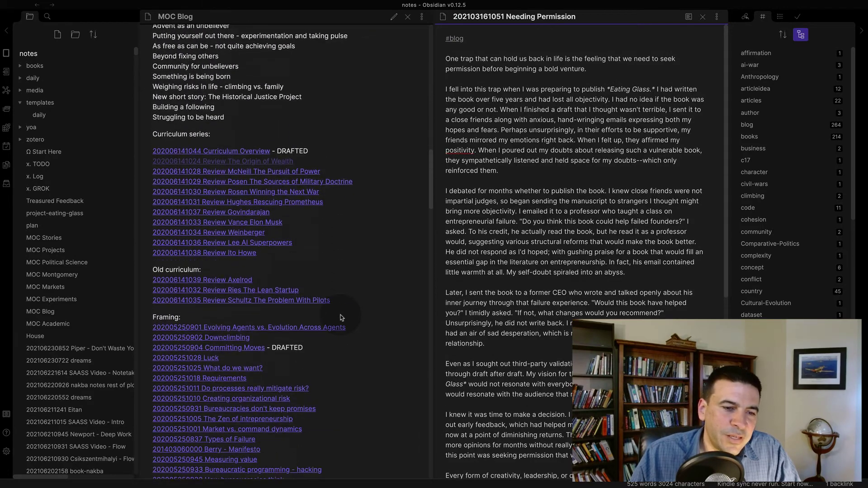
{"action": "scroll", "coordinate": [341, 318], "scroll_direction": "down", "scroll_amount": 8}
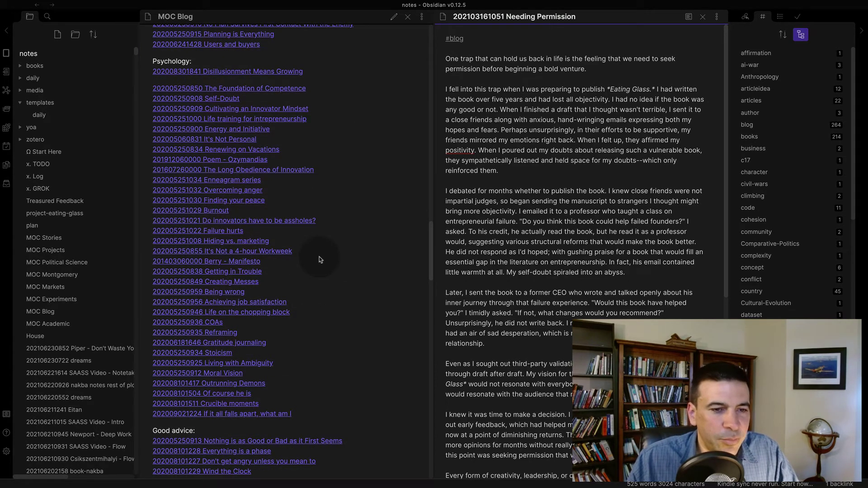
Step: Open the MOC Stories note and close the MOC Blog pane
{"action": "left_click", "coordinate": [49, 238]}
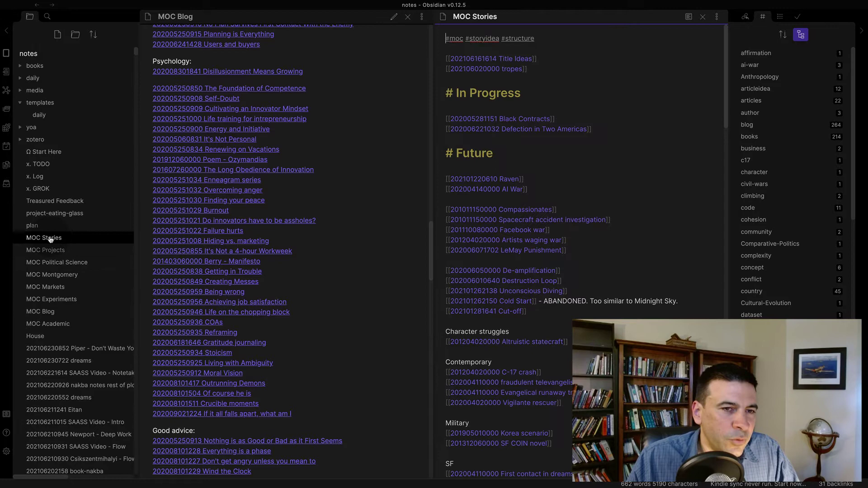
{"action": "left_click", "coordinate": [408, 17]}
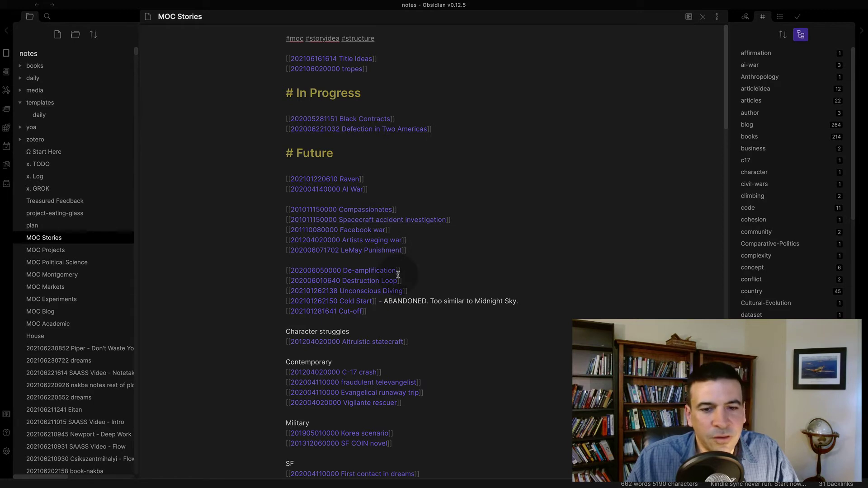
{"action": "scroll", "coordinate": [398, 274], "scroll_direction": "down", "scroll_amount": 1}
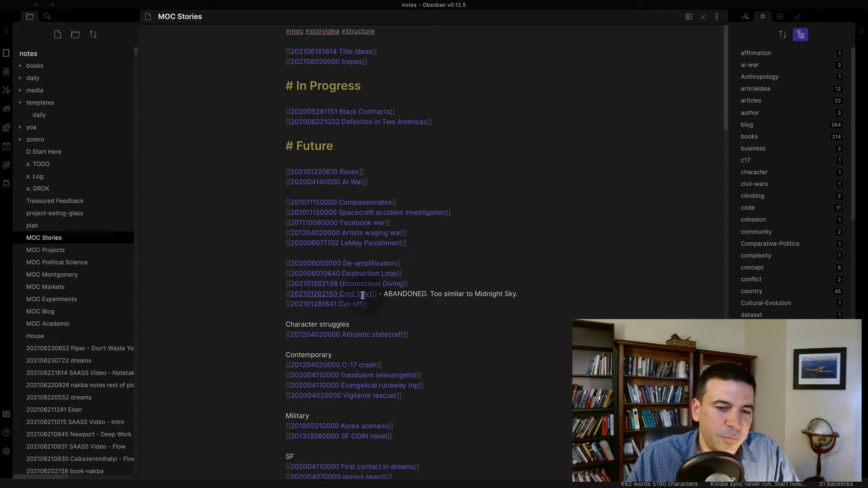
{"action": "scroll", "coordinate": [422, 350], "scroll_direction": "down", "scroll_amount": 3}
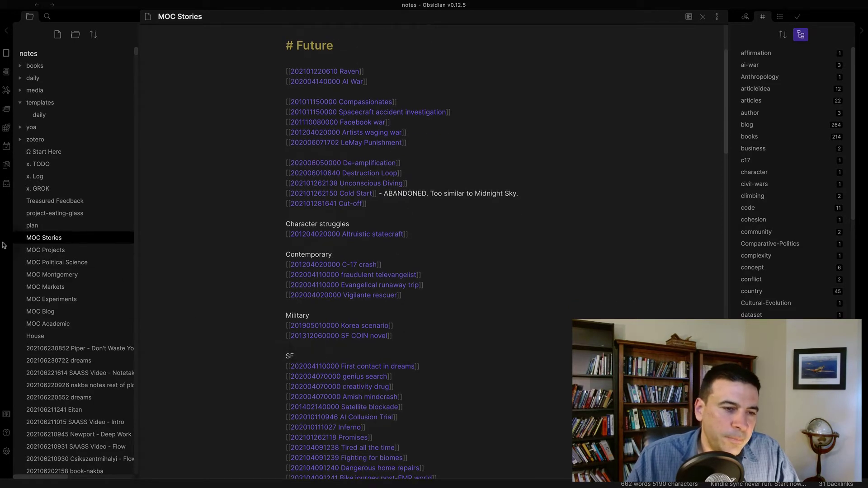
Step: Open MOC Academic and skim its research outlines and Innovation and Armed Groups sections
{"action": "left_click", "coordinate": [84, 325]}
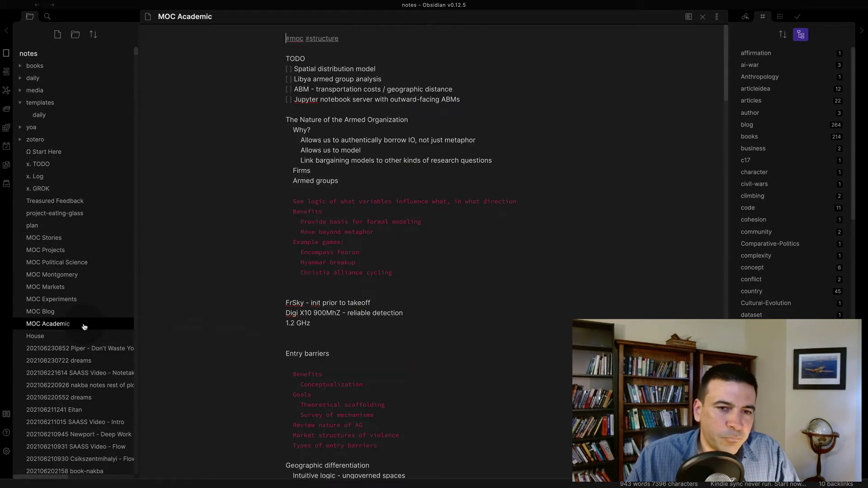
{"action": "scroll", "coordinate": [269, 235], "scroll_direction": "down", "scroll_amount": 10}
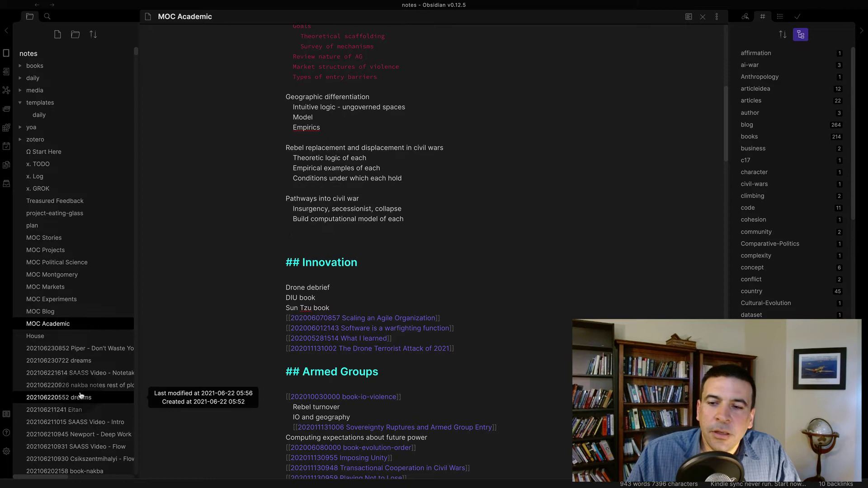
{"action": "scroll", "coordinate": [81, 396], "scroll_direction": "down", "scroll_amount": 2}
{"action": "scroll", "coordinate": [80, 396], "scroll_direction": "up", "scroll_amount": 2}
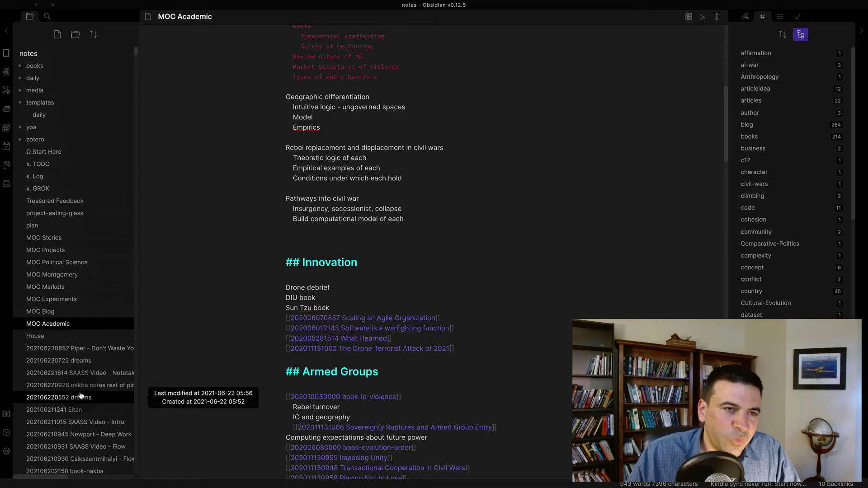
Step: Search the vault for the story character's surname and review the four matching notes
{"action": "left_click", "coordinate": [47, 17]}
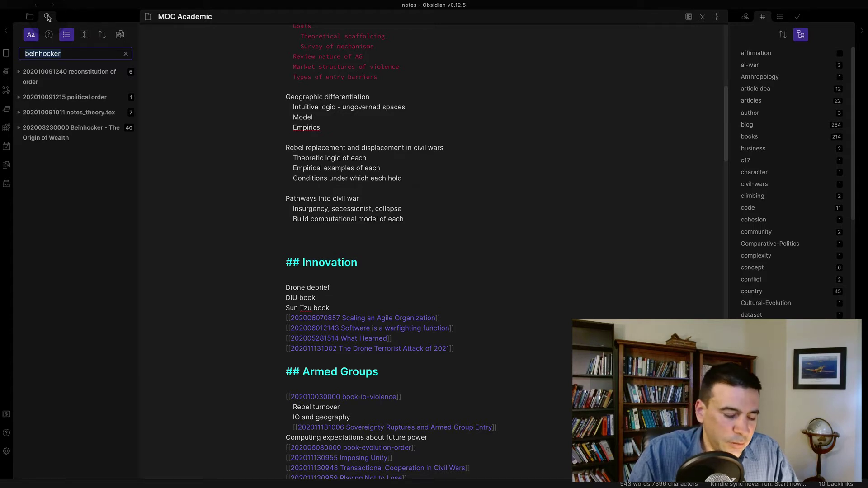
{"action": "type", "text": "maya"}
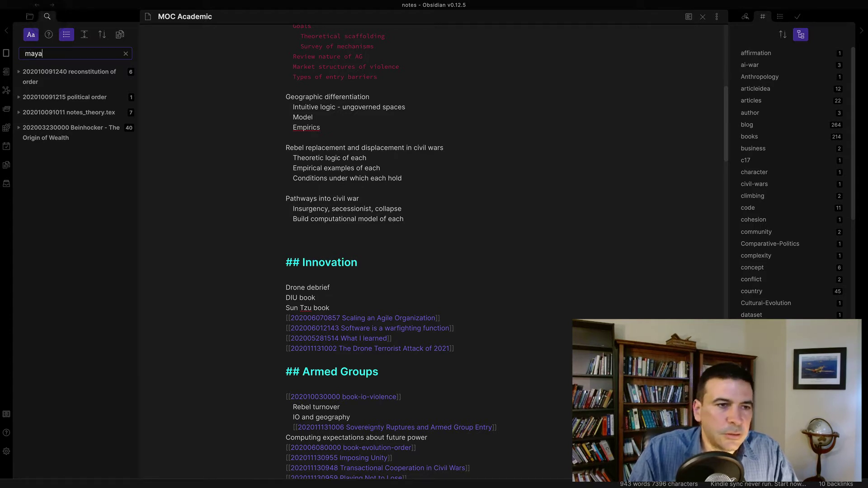
{"action": "key", "text": "BackSpace"}
{"action": "key", "text": "BackSpace"}
{"action": "key", "text": "BackSpace"}
{"action": "key", "text": "BackSpace"}
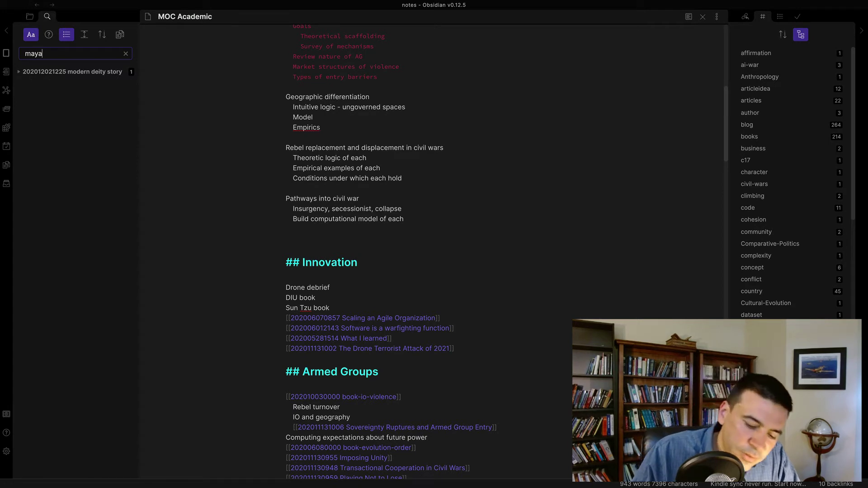
{"action": "type", "text": "Ram"}
{"action": "scroll", "coordinate": [74, 271], "scroll_direction": "down", "scroll_amount": 9}
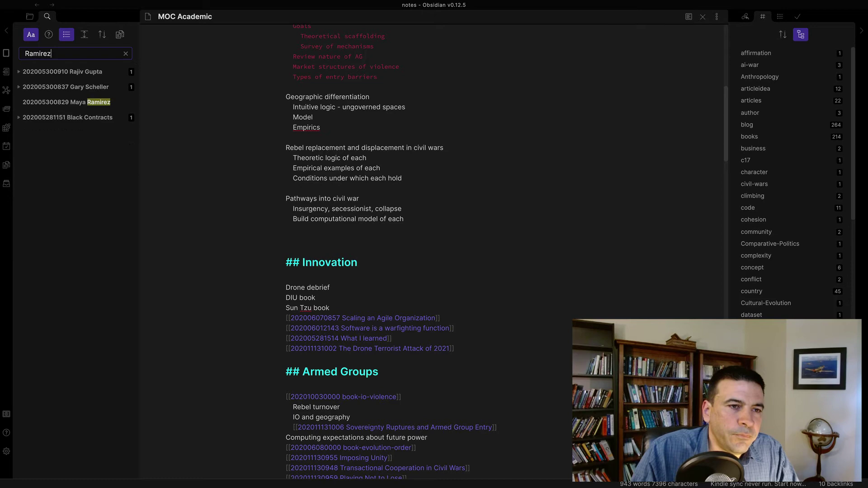
{"action": "left_click", "coordinate": [64, 117]}
{"action": "scroll", "coordinate": [370, 144], "scroll_direction": "up", "scroll_amount": 9}
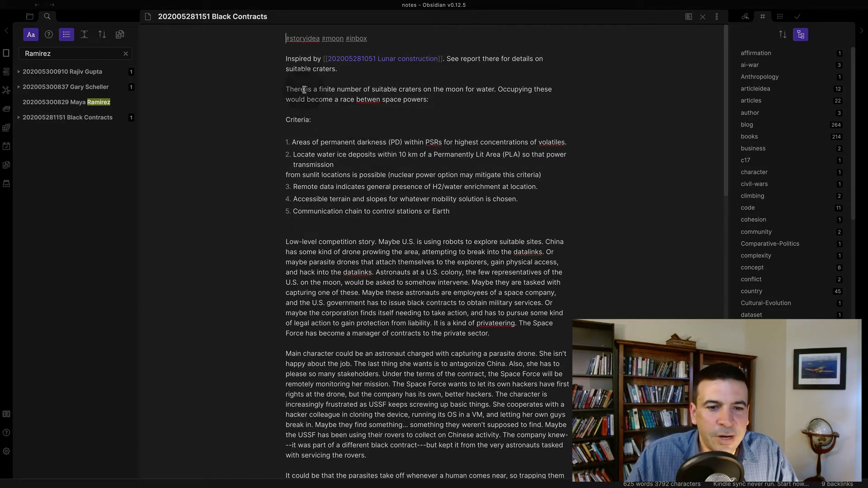
{"action": "scroll", "coordinate": [283, 278], "scroll_direction": "down", "scroll_amount": 5}
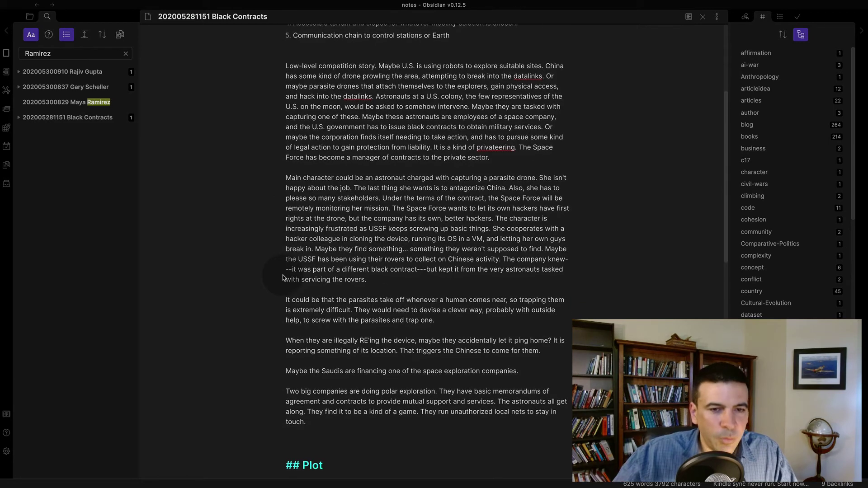
{"action": "scroll", "coordinate": [283, 278], "scroll_direction": "down", "scroll_amount": 6}
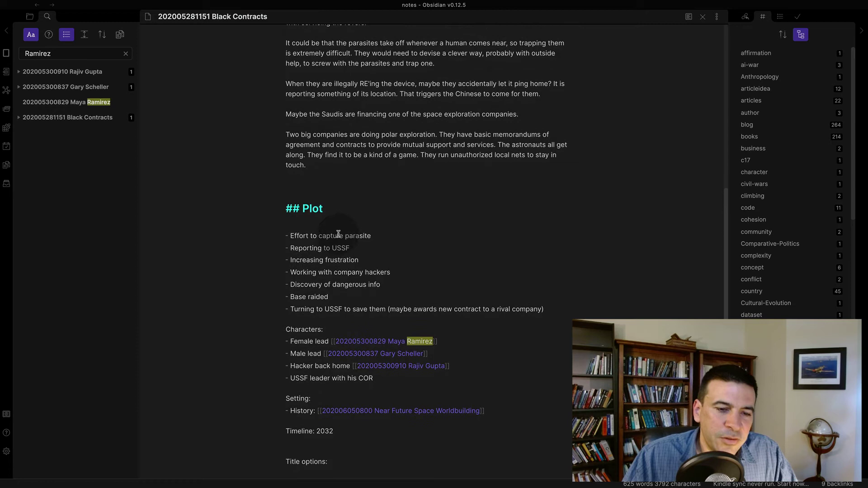
{"action": "scroll", "coordinate": [340, 234], "scroll_direction": "down", "scroll_amount": 2}
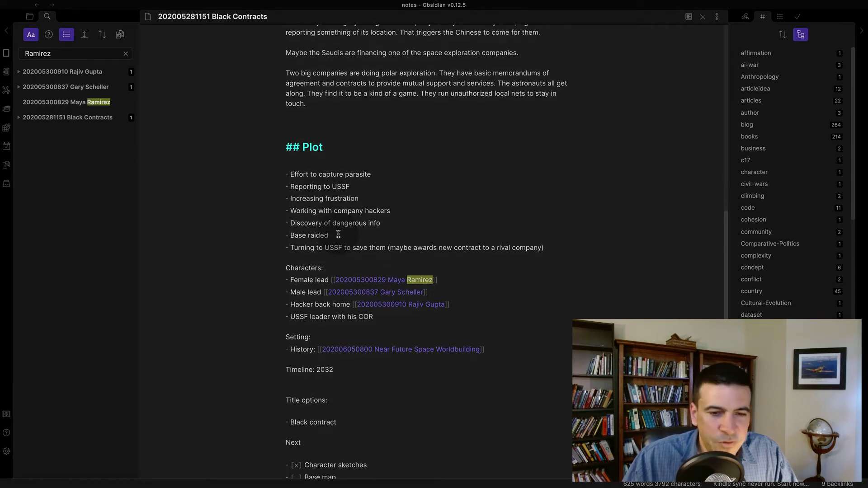
{"action": "left_click", "coordinate": [372, 280]}
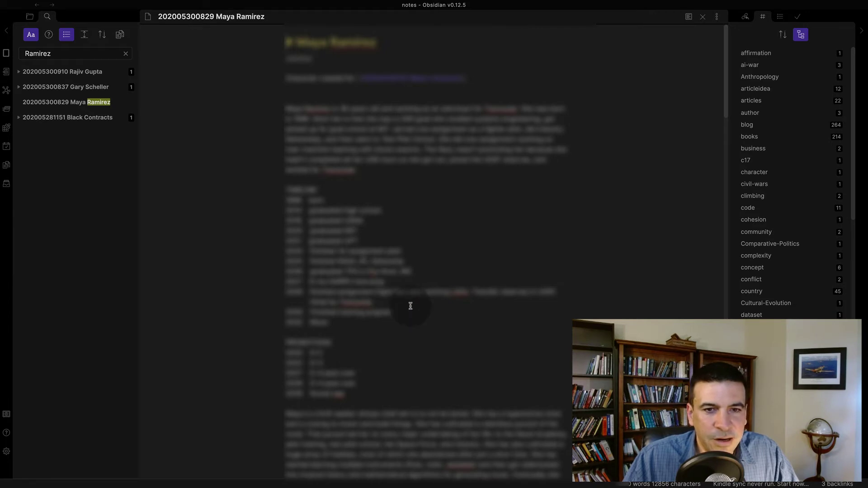
{"action": "scroll", "coordinate": [410, 306], "scroll_direction": "up", "scroll_amount": 1}
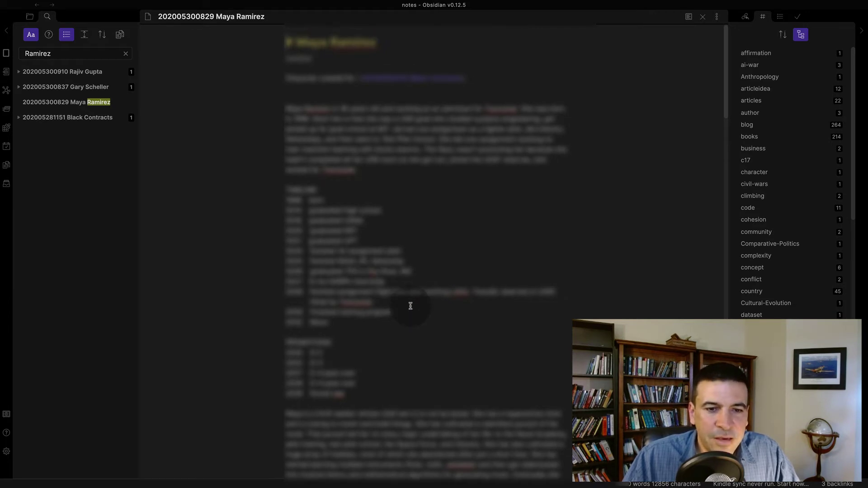
{"action": "scroll", "coordinate": [590, 260], "scroll_direction": "down", "scroll_amount": 8}
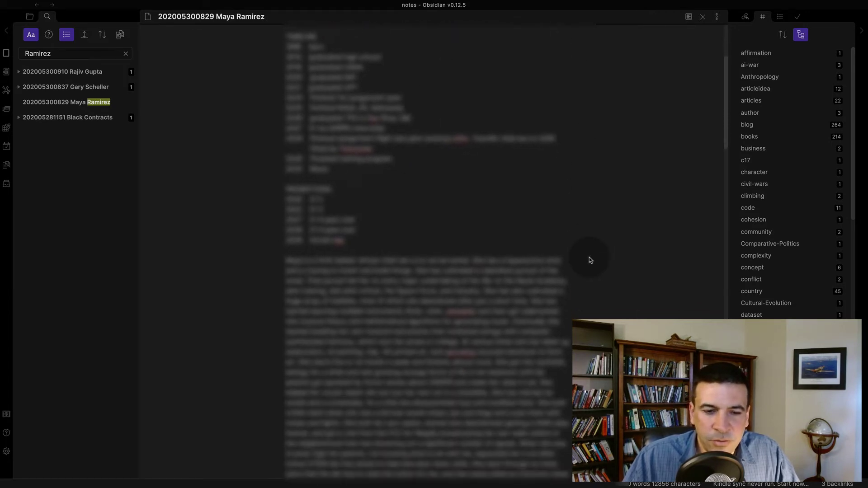
{"action": "scroll", "coordinate": [591, 261], "scroll_direction": "up", "scroll_amount": 8}
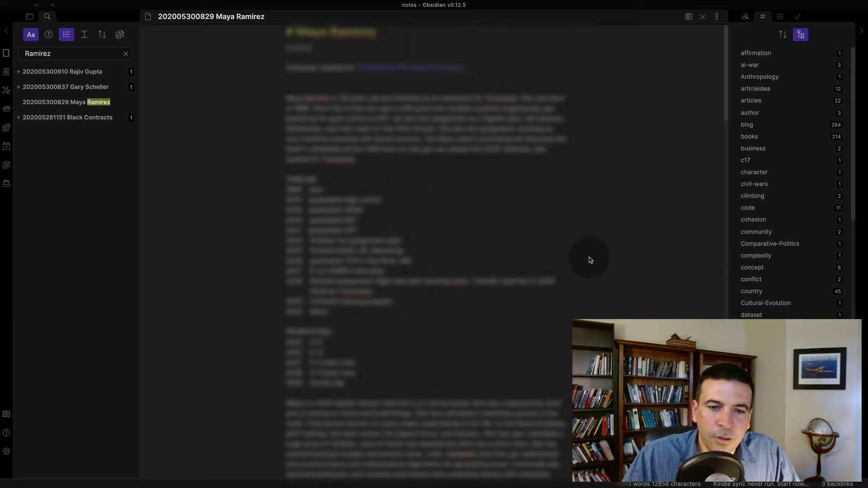
{"action": "scroll", "coordinate": [591, 260], "scroll_direction": "down", "scroll_amount": 15}
{"action": "scroll", "coordinate": [590, 260], "scroll_direction": "up", "scroll_amount": 15}
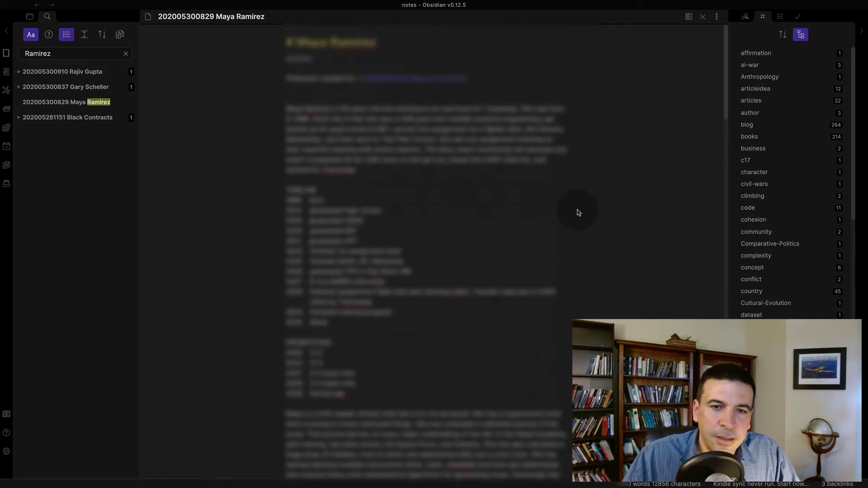
{"action": "left_click", "coordinate": [437, 77]}
{"action": "scroll", "coordinate": [362, 317], "scroll_direction": "down", "scroll_amount": 10}
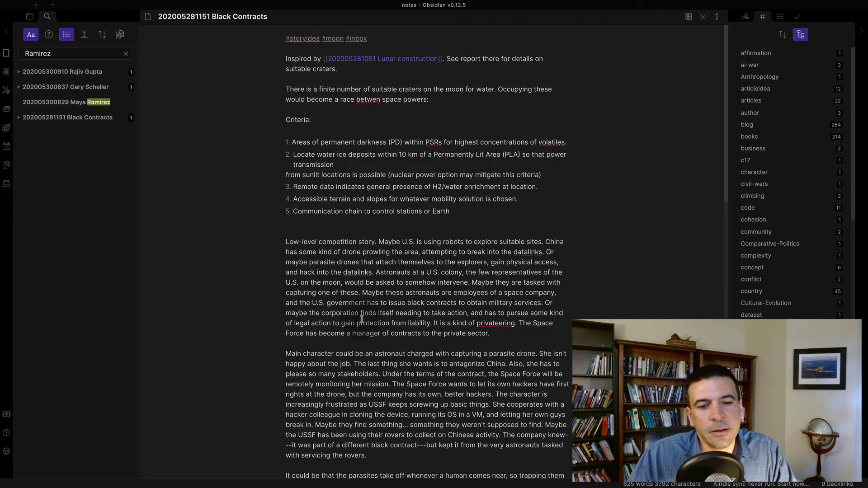
{"action": "scroll", "coordinate": [361, 319], "scroll_direction": "down", "scroll_amount": 1}
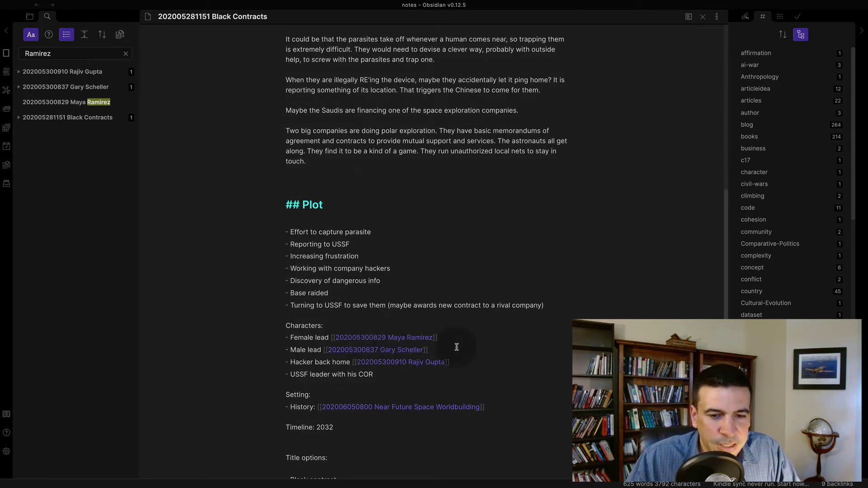
{"action": "scroll", "coordinate": [454, 345], "scroll_direction": "down", "scroll_amount": 2}
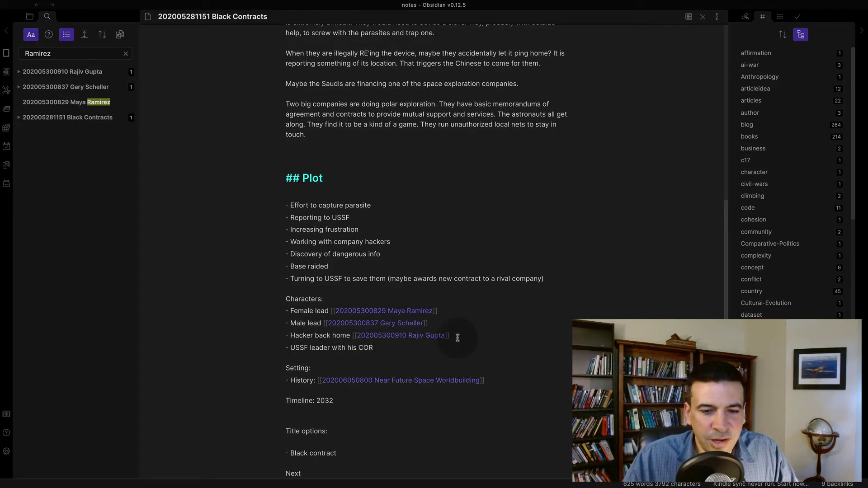
{"action": "scroll", "coordinate": [444, 344], "scroll_direction": "down", "scroll_amount": 1}
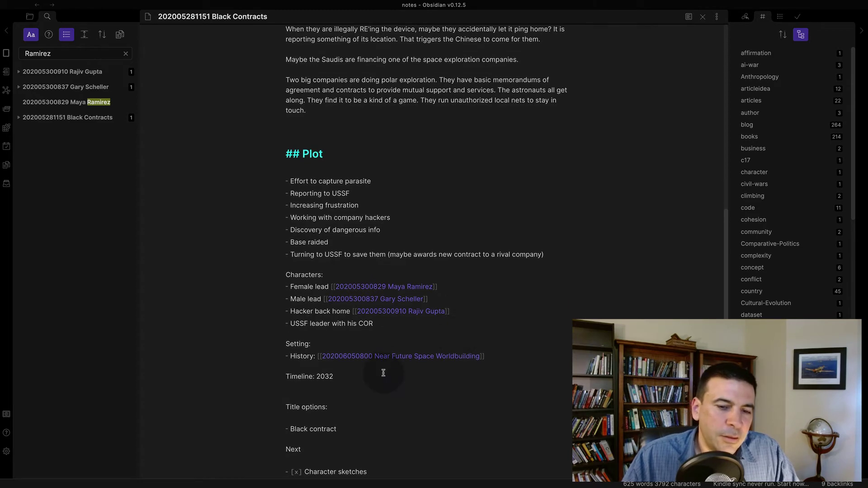
{"action": "scroll", "coordinate": [383, 370], "scroll_direction": "down", "scroll_amount": 3}
{"action": "scroll", "coordinate": [434, 316], "scroll_direction": "down", "scroll_amount": 3}
{"action": "scroll", "coordinate": [435, 318], "scroll_direction": "up", "scroll_amount": 10}
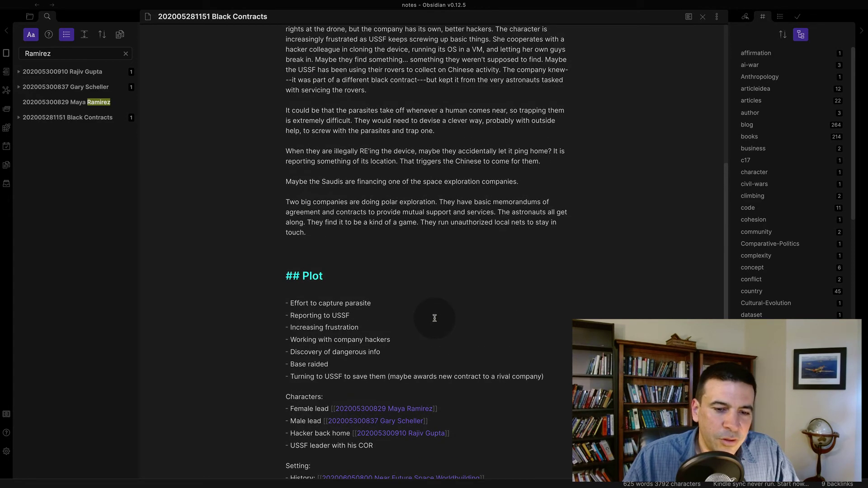
{"action": "scroll", "coordinate": [435, 318], "scroll_direction": "up", "scroll_amount": 15}
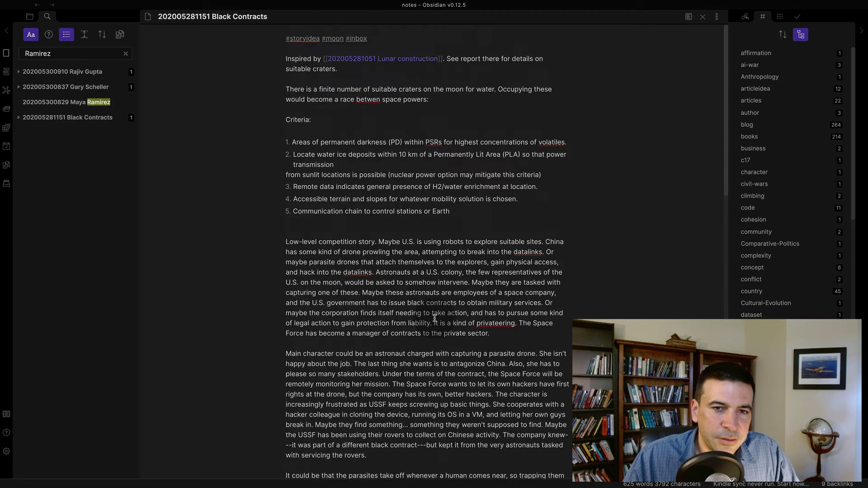
{"action": "left_click", "coordinate": [390, 58]}
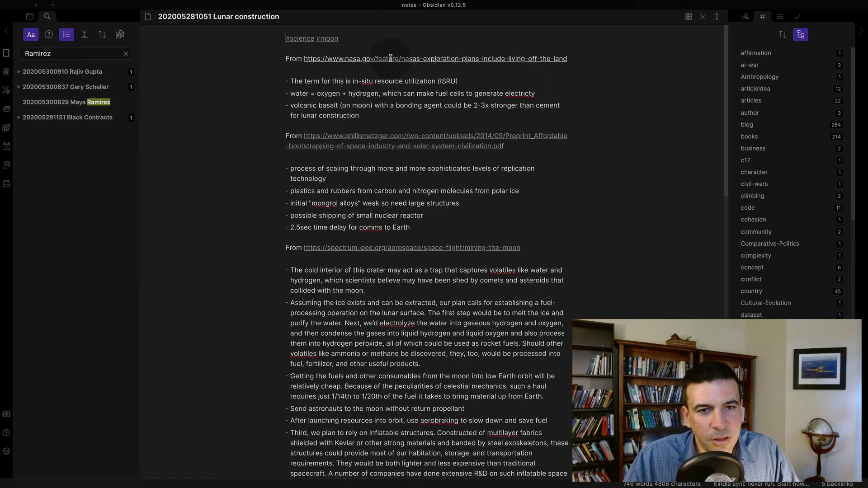
{"action": "scroll", "coordinate": [497, 288], "scroll_direction": "down", "scroll_amount": 12}
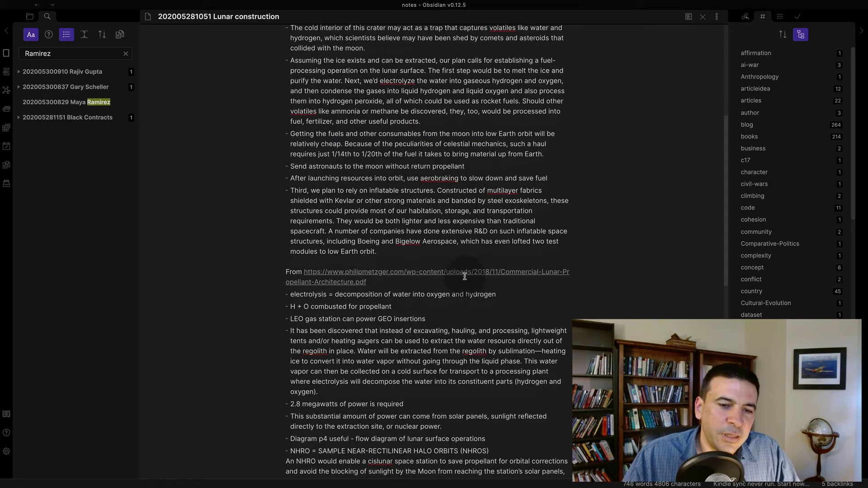
{"action": "scroll", "coordinate": [462, 306], "scroll_direction": "down", "scroll_amount": 1}
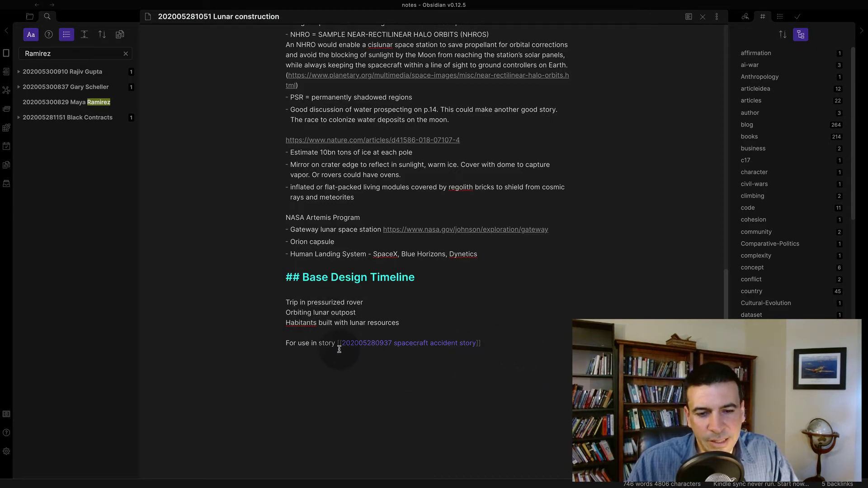
{"action": "scroll", "coordinate": [524, 349], "scroll_direction": "up", "scroll_amount": 15}
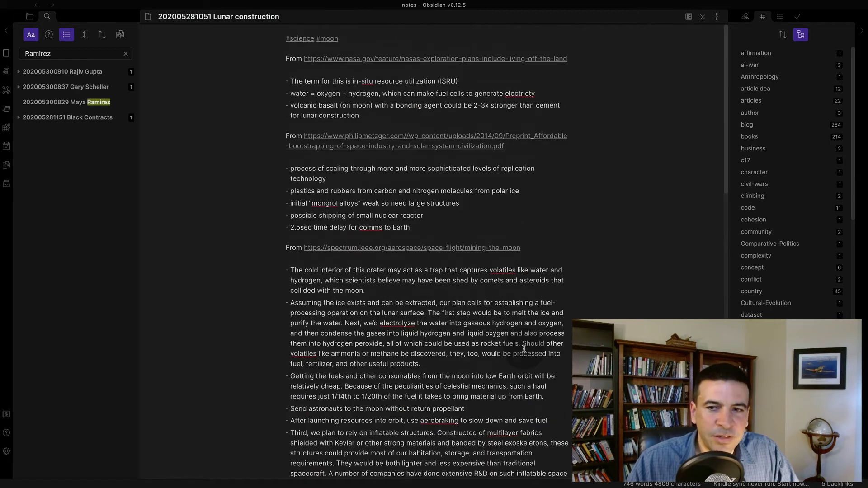
{"action": "scroll", "coordinate": [523, 349], "scroll_direction": "down", "scroll_amount": 1}
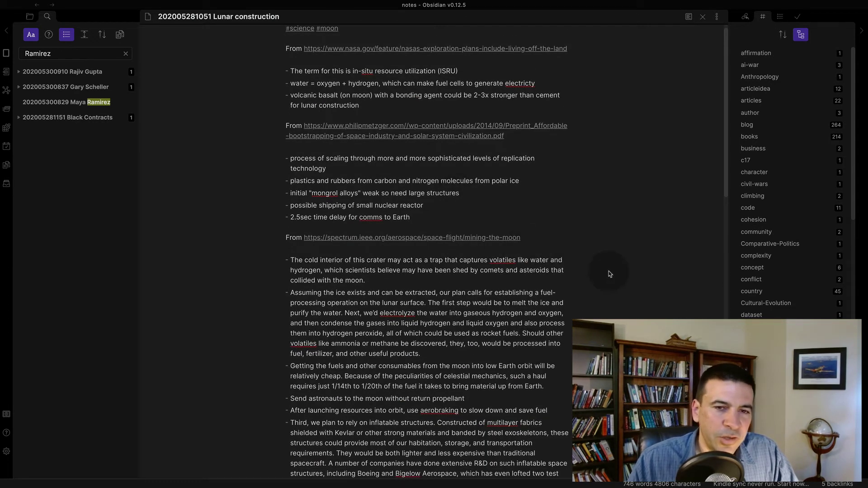
{"action": "scroll", "coordinate": [618, 300], "scroll_direction": "down", "scroll_amount": 3}
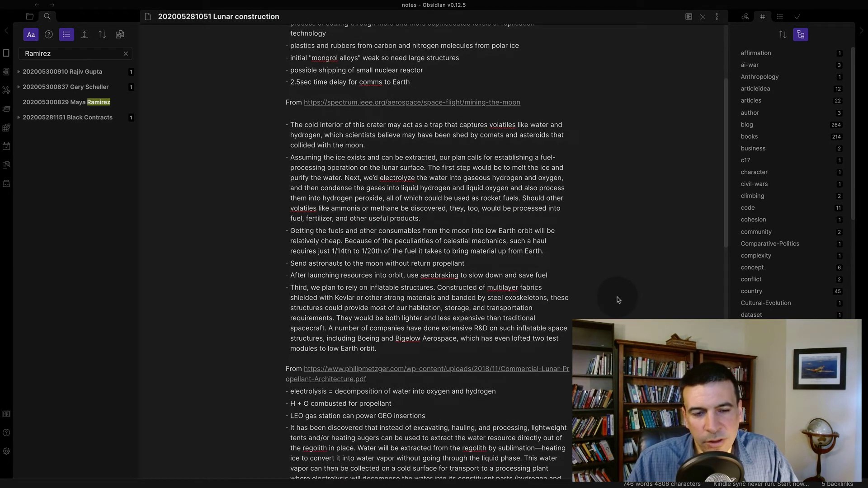
{"action": "scroll", "coordinate": [619, 299], "scroll_direction": "down", "scroll_amount": 2}
{"action": "scroll", "coordinate": [618, 300], "scroll_direction": "down", "scroll_amount": 10}
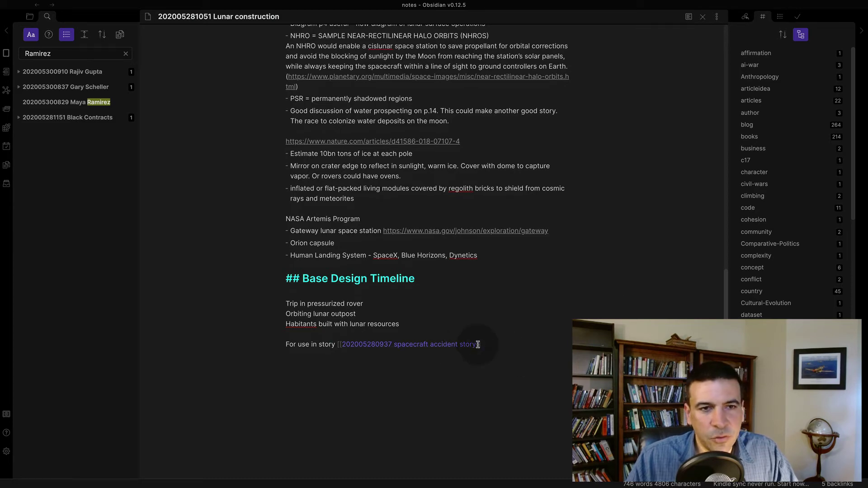
{"action": "scroll", "coordinate": [478, 344], "scroll_direction": "up", "scroll_amount": 15}
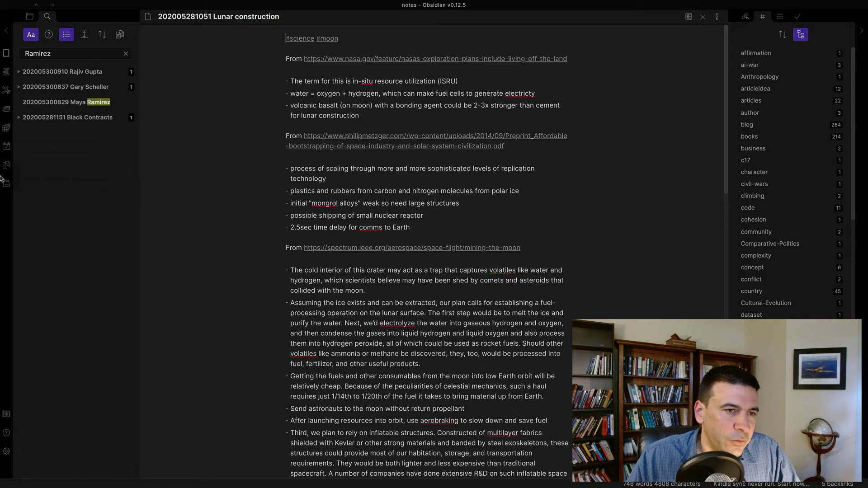
Step: Open the vault's graph view and turn on Orphans in its settings
{"action": "left_click", "coordinate": [7, 93]}
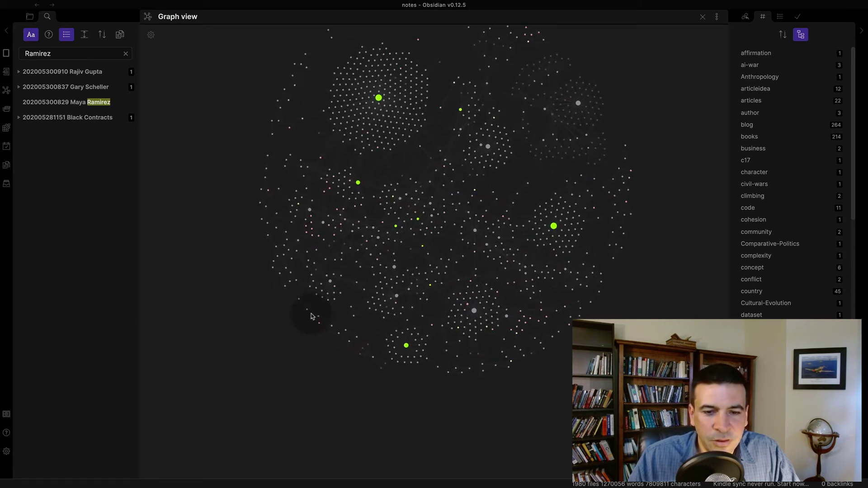
{"action": "left_click", "coordinate": [151, 35]}
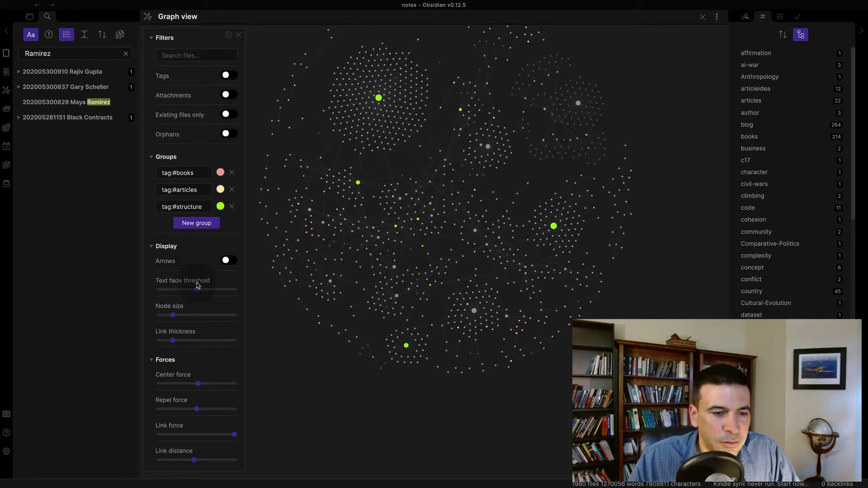
{"action": "left_click", "coordinate": [228, 134]}
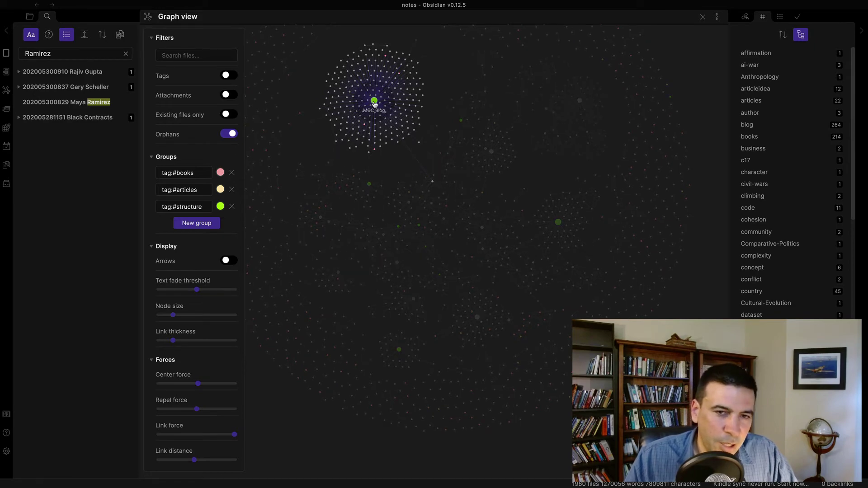
{"action": "scroll", "coordinate": [375, 104], "scroll_direction": "up", "scroll_amount": 5}
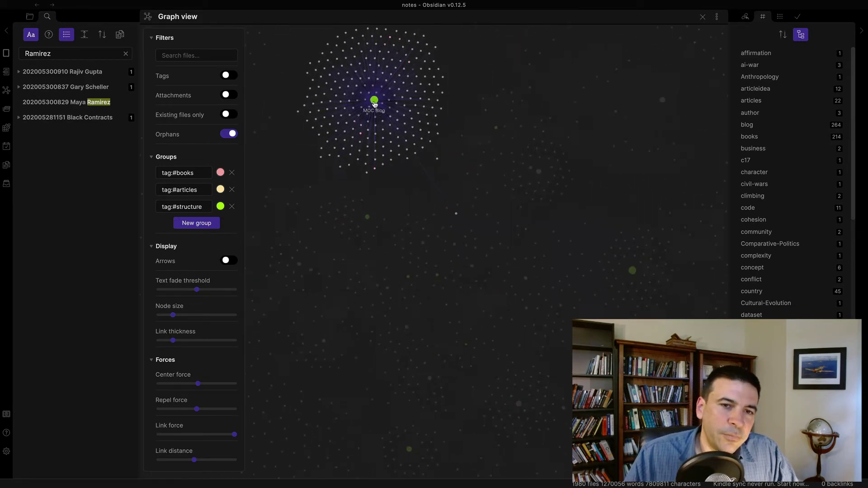
{"action": "scroll", "coordinate": [388, 121], "scroll_direction": "up", "scroll_amount": 2}
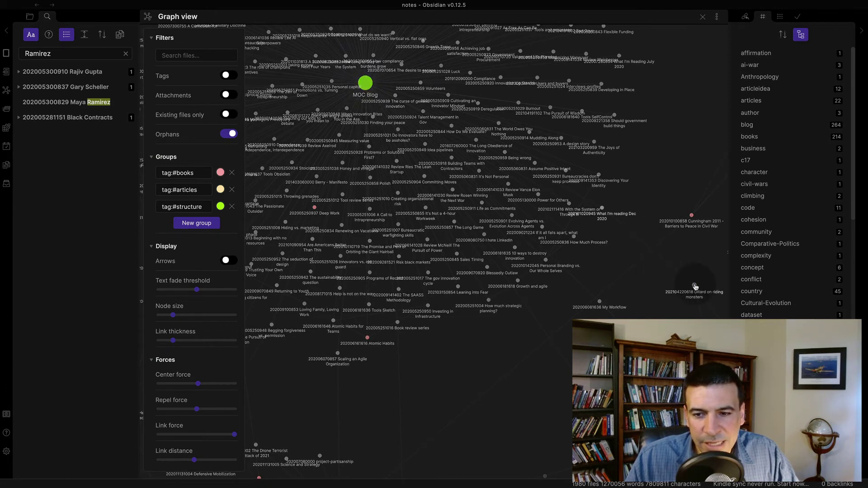
{"action": "left_click_drag", "start_coordinate": [694, 287], "coordinate": [677, 276]}
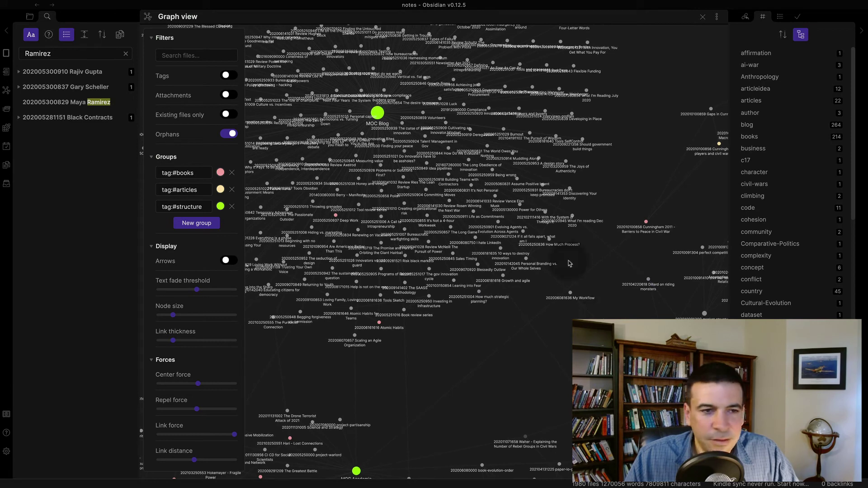
{"action": "scroll", "coordinate": [362, 324], "scroll_direction": "down", "scroll_amount": 5}
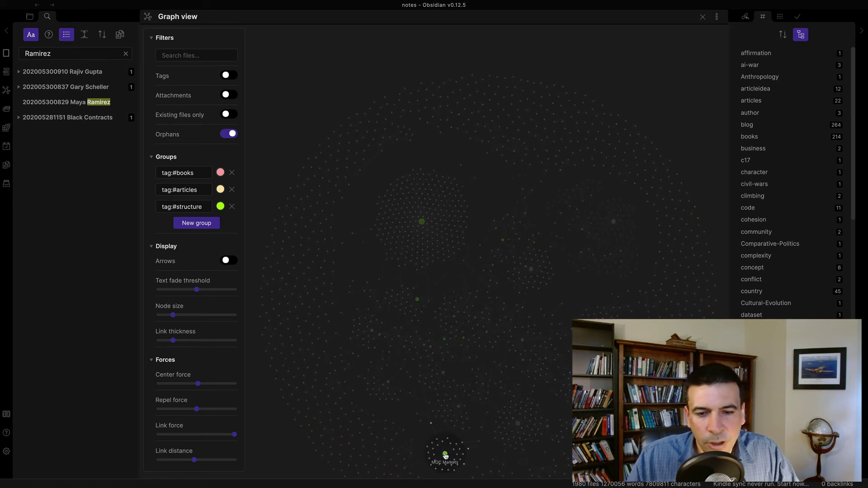
{"action": "left_click_drag", "start_coordinate": [446, 453], "coordinate": [445, 345]}
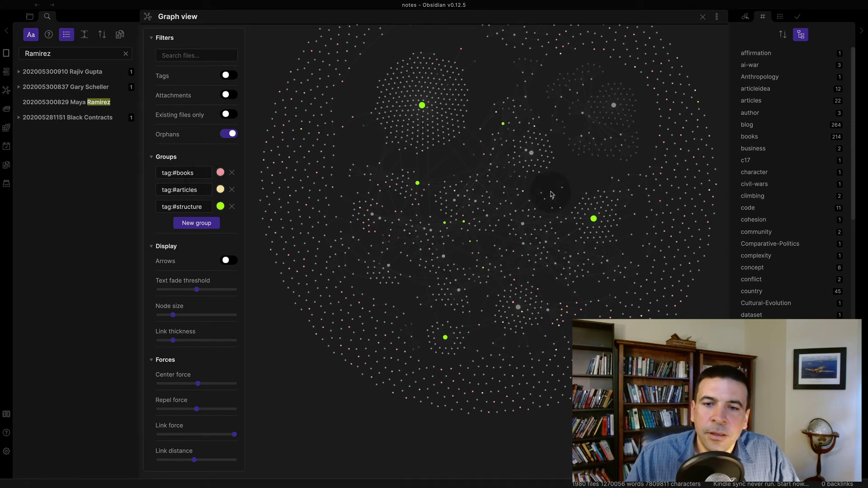
{"action": "scroll", "coordinate": [551, 195], "scroll_direction": "up", "scroll_amount": 3}
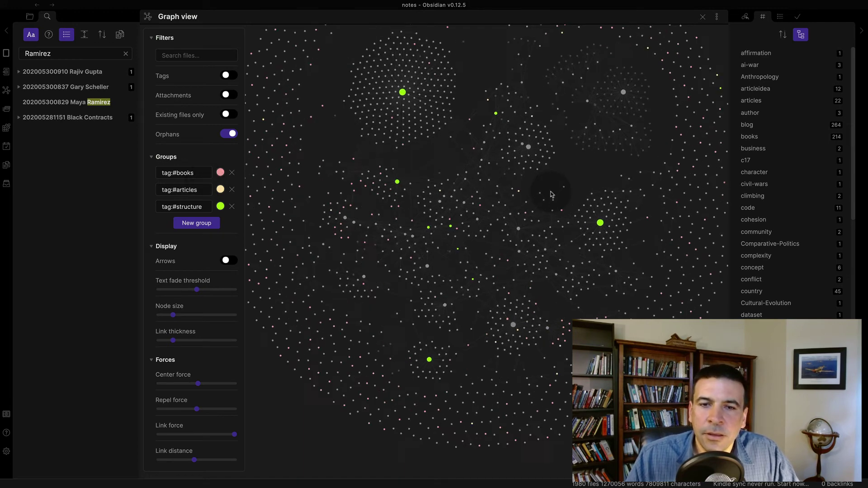
{"action": "left_click", "coordinate": [233, 76]}
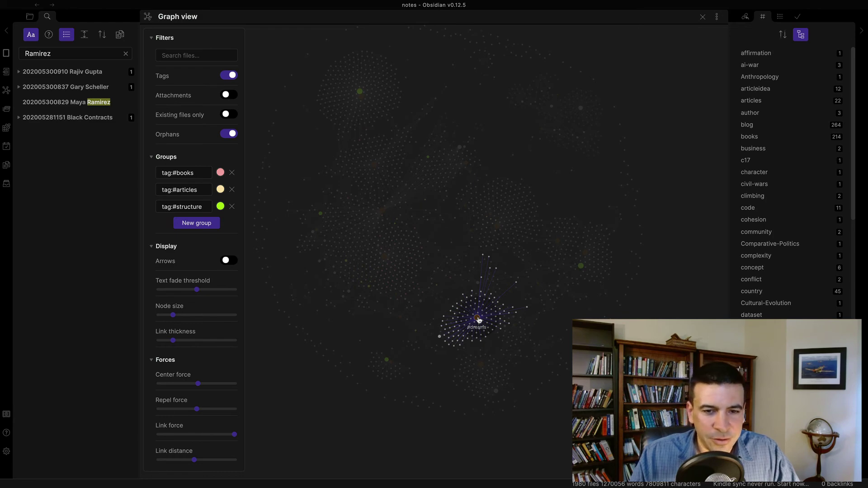
{"action": "scroll", "coordinate": [492, 302], "scroll_direction": "up", "scroll_amount": 6}
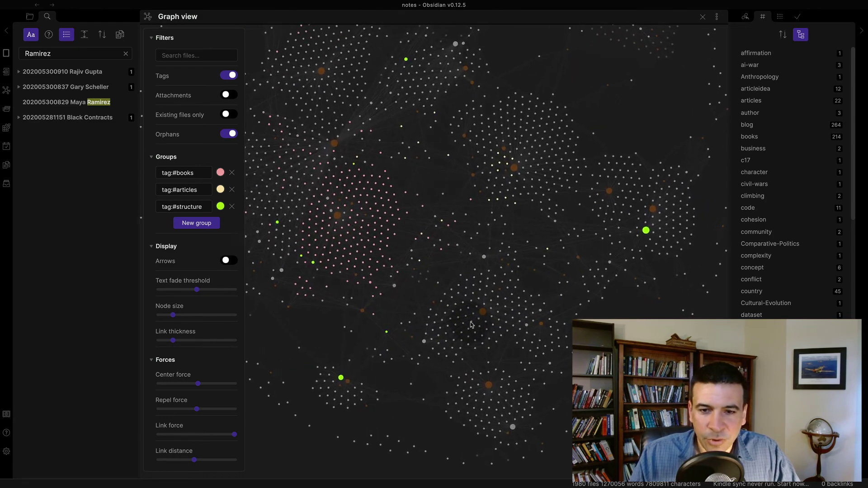
{"action": "scroll", "coordinate": [491, 301], "scroll_direction": "up", "scroll_amount": 2}
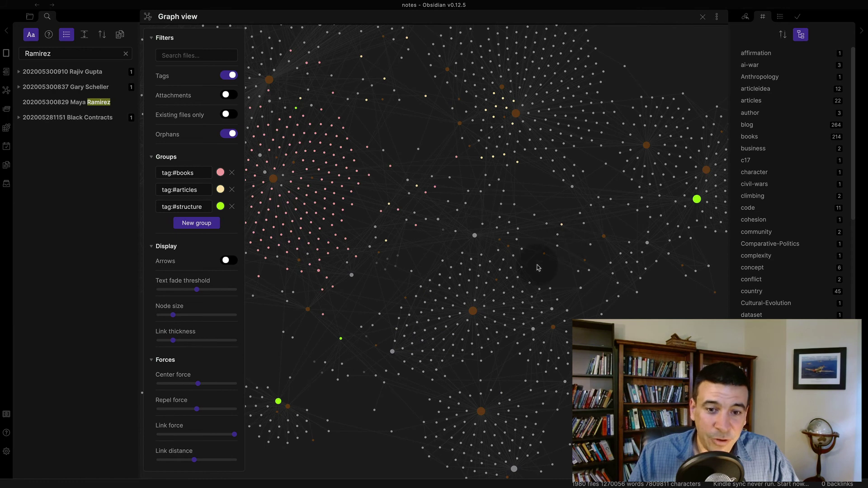
{"action": "scroll", "coordinate": [488, 374], "scroll_direction": "down", "scroll_amount": 10}
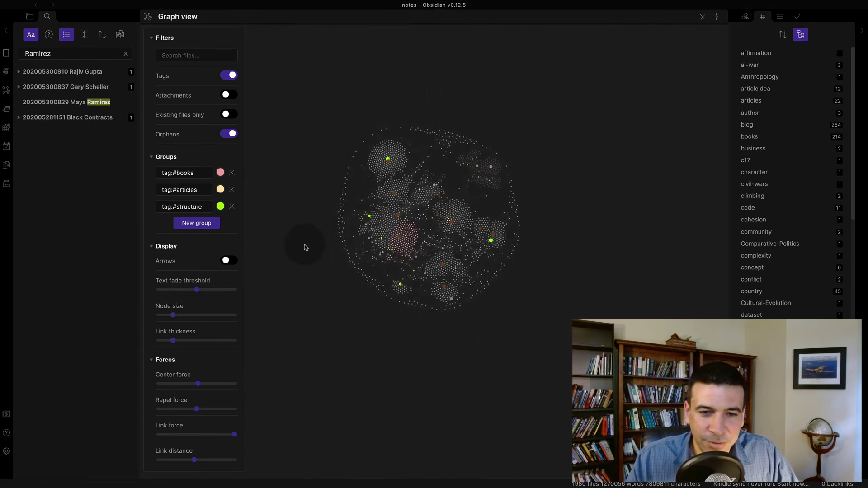
{"action": "scroll", "coordinate": [305, 246], "scroll_direction": "up", "scroll_amount": 3}
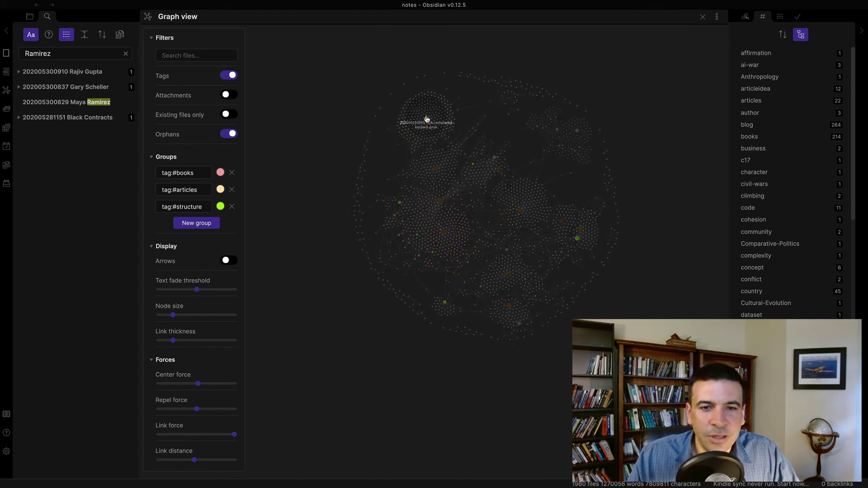
Step: Show the vault's file list in the sidebar and close the Graph view tab
{"action": "left_click", "coordinate": [29, 17]}
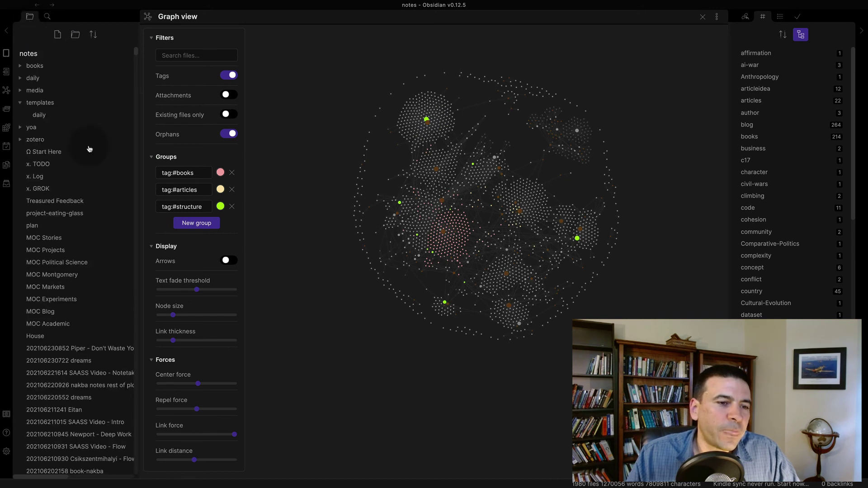
{"action": "scroll", "coordinate": [121, 330], "scroll_direction": "down", "scroll_amount": 3}
{"action": "scroll", "coordinate": [120, 330], "scroll_direction": "down", "scroll_amount": 3}
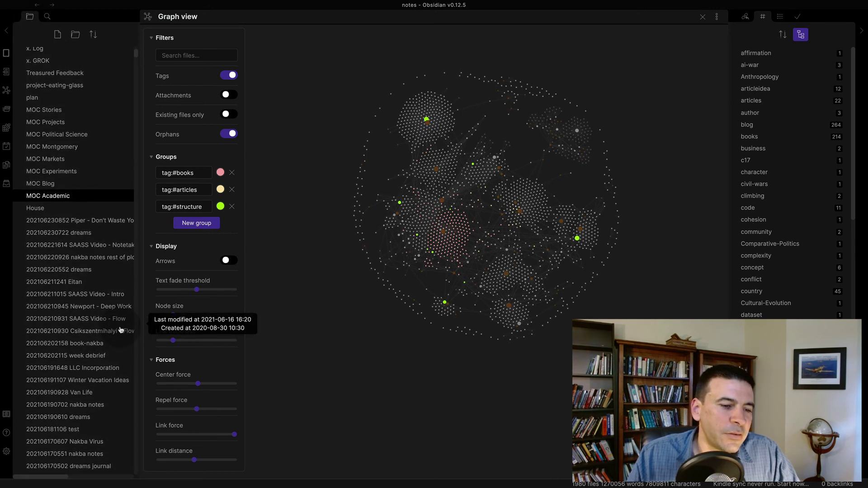
{"action": "scroll", "coordinate": [121, 330], "scroll_direction": "up", "scroll_amount": 6}
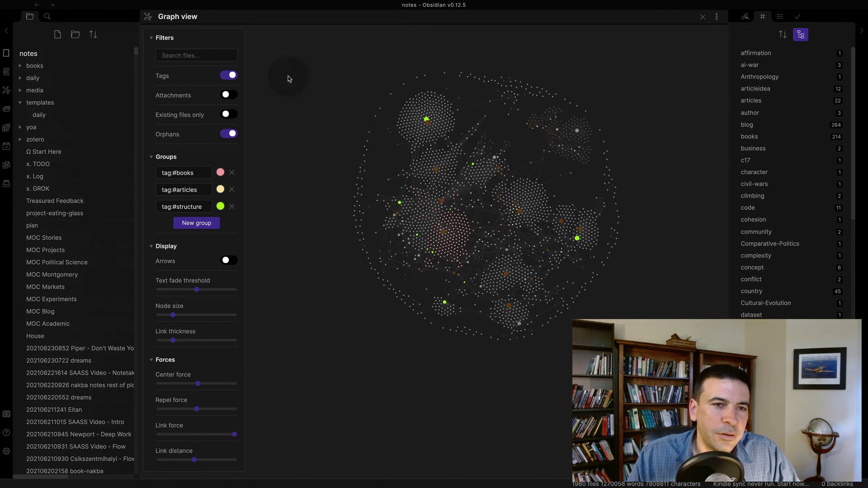
{"action": "left_click", "coordinate": [703, 19]}
Step: Use Mission Control to return to Obsidian, then switch over to the desktop space
{"action": "key", "text": "ctrl+Up"}
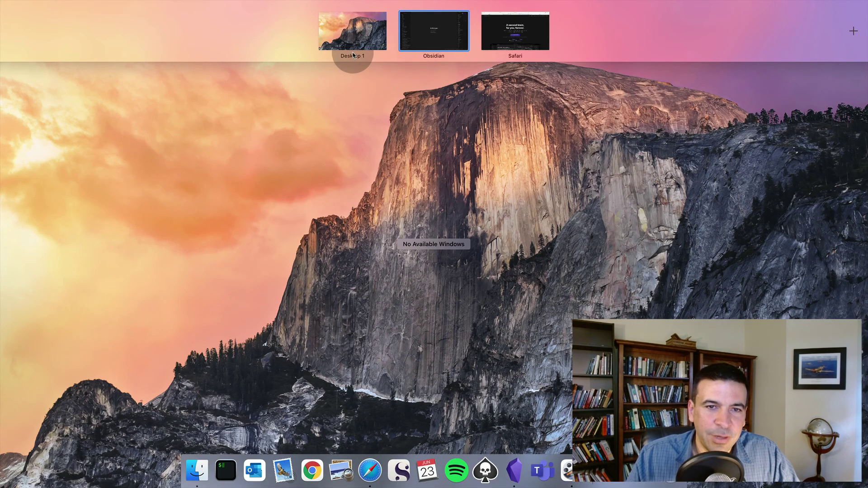
{"action": "left_click", "coordinate": [459, 39]}
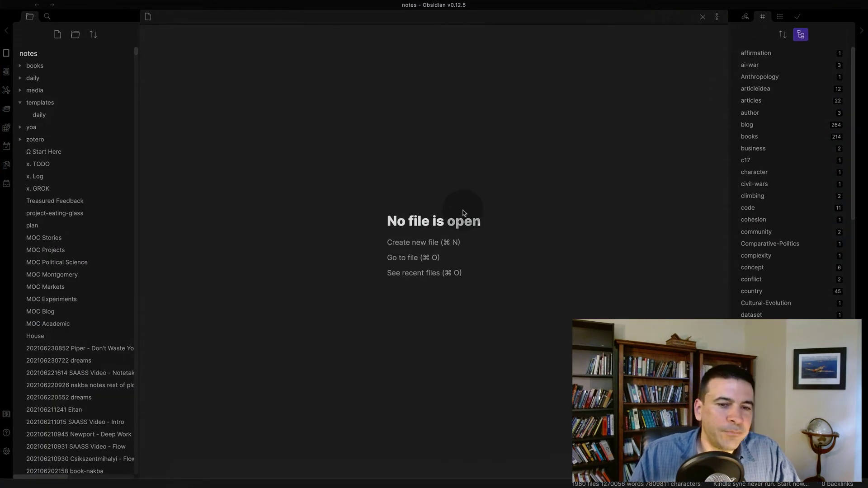
{"action": "key", "text": "ctrl+Left"}
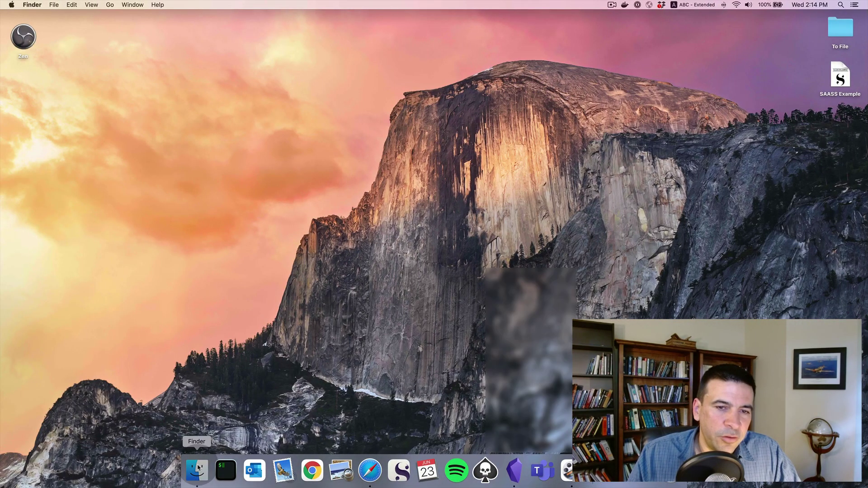
Step: Open a Finder window on the Dropbox notes folder of markdown files
{"action": "left_click", "coordinate": [198, 470]}
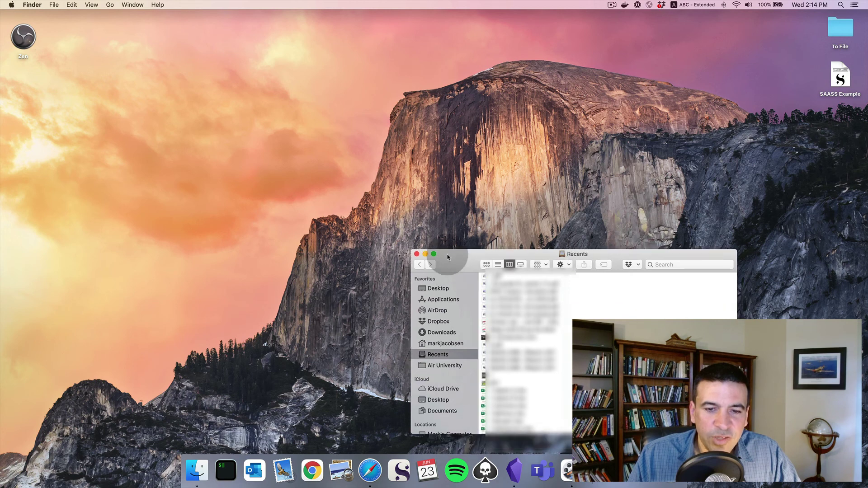
{"action": "left_click", "coordinate": [438, 306]}
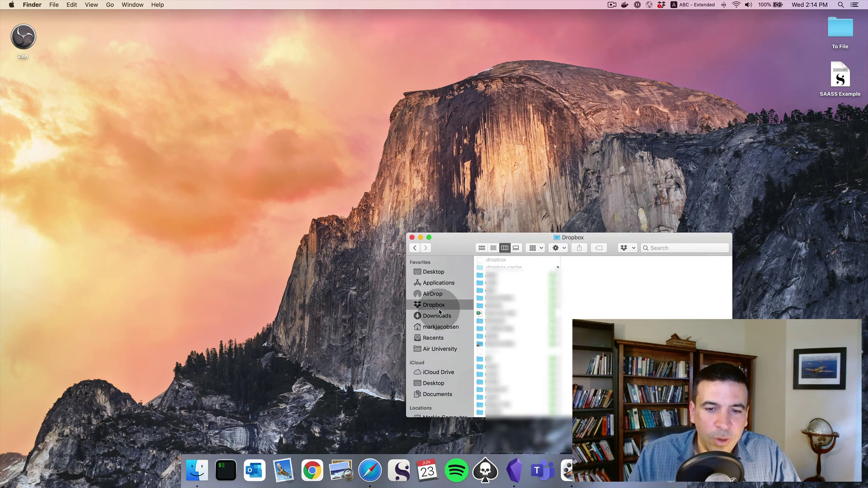
{"action": "left_click", "coordinate": [497, 375]}
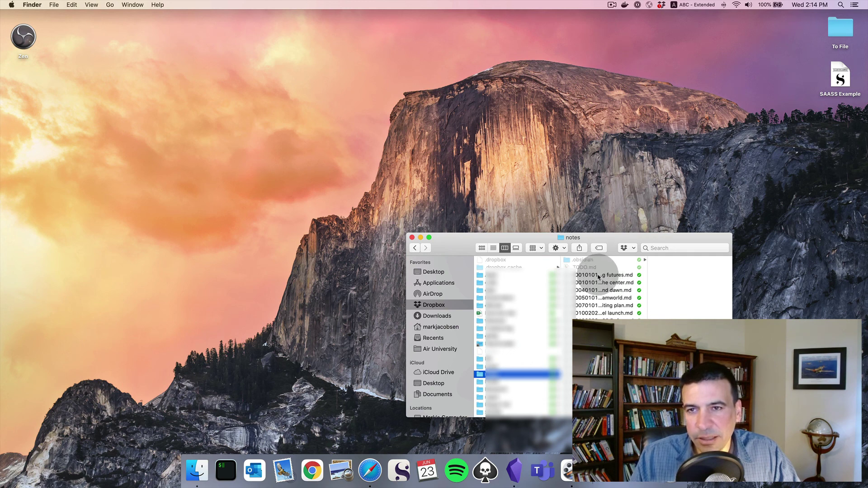
{"action": "scroll", "coordinate": [599, 277], "scroll_direction": "down", "scroll_amount": 10}
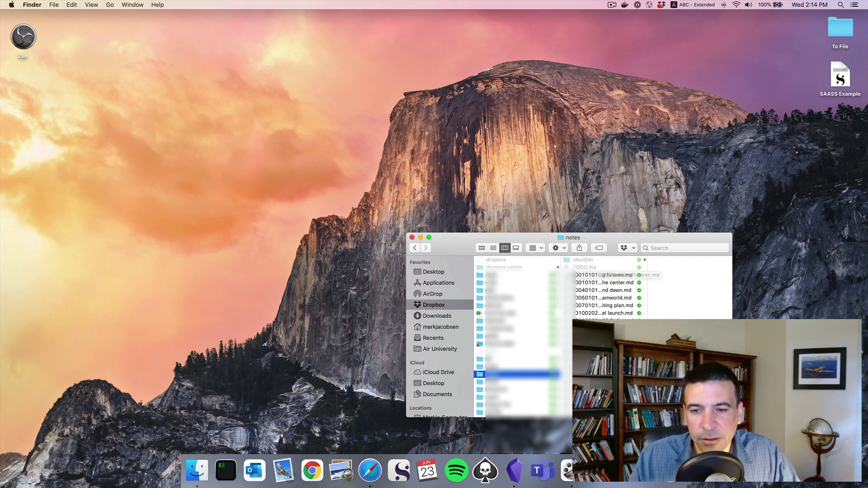
{"action": "scroll", "coordinate": [606, 287], "scroll_direction": "down", "scroll_amount": 10}
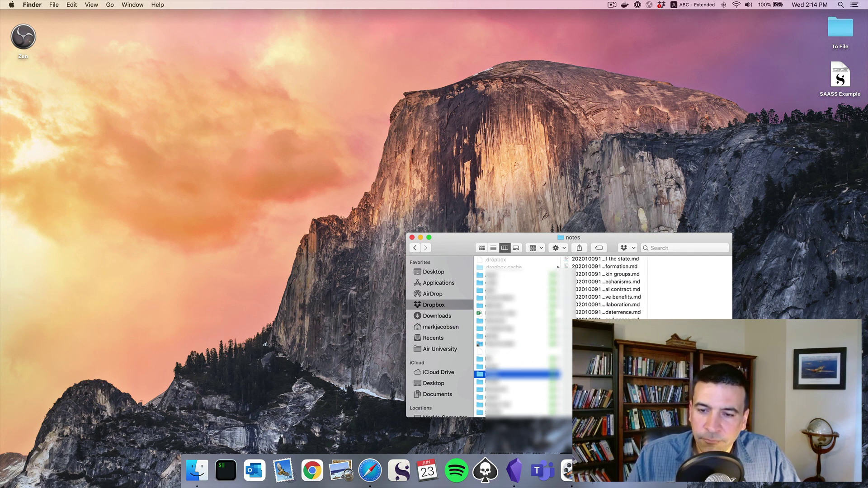
{"action": "scroll", "coordinate": [606, 287], "scroll_direction": "down", "scroll_amount": 8}
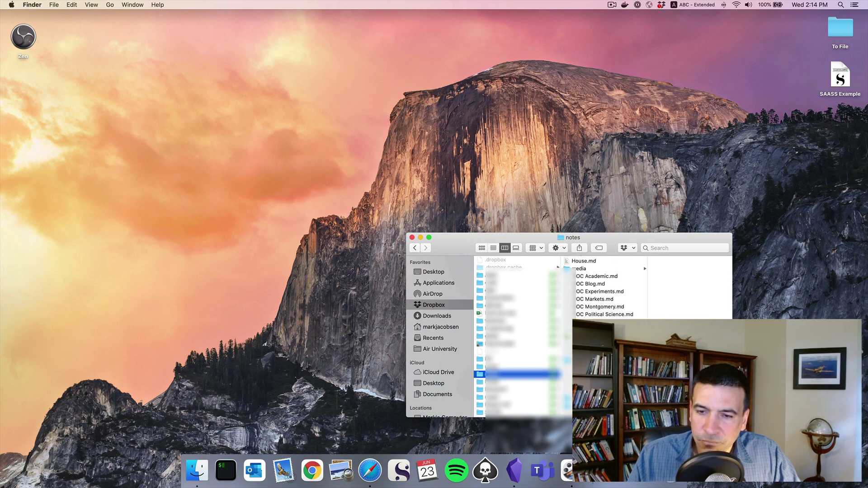
Step: Quick Look MOC Stories.md as plain text, then launch The Archive from Applications
{"action": "left_click", "coordinate": [581, 332]}
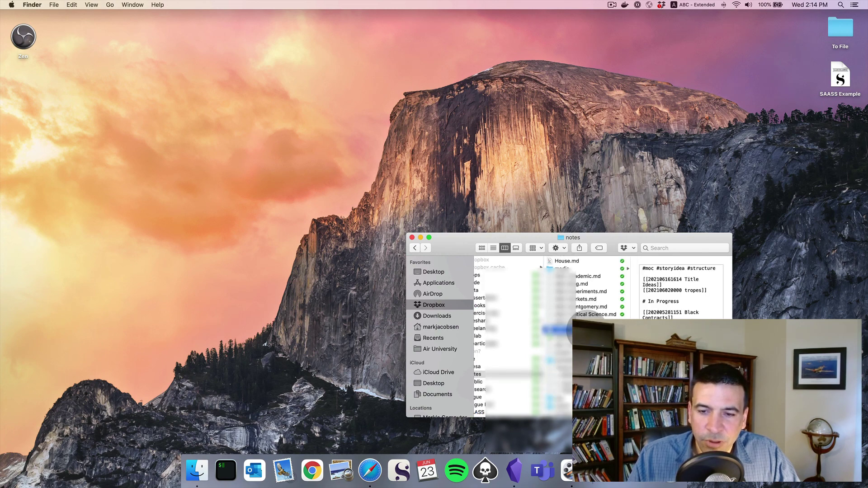
{"action": "key", "text": "space"}
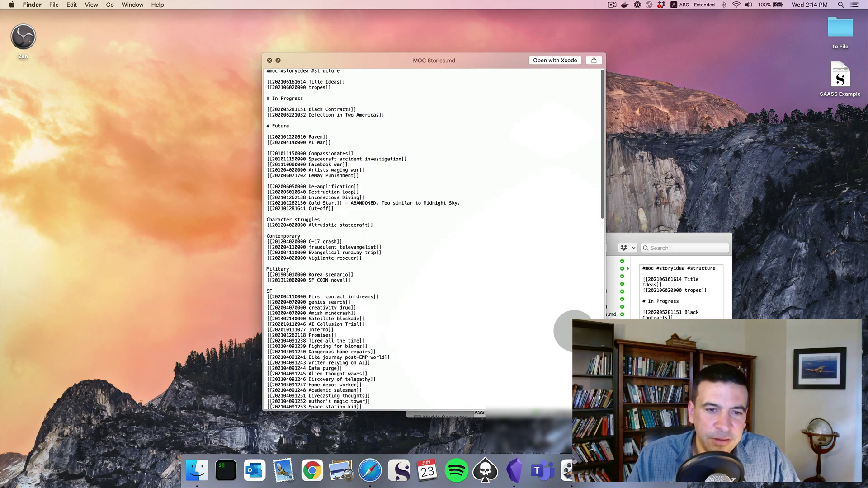
{"action": "scroll", "coordinate": [574, 331], "scroll_direction": "down", "scroll_amount": 5}
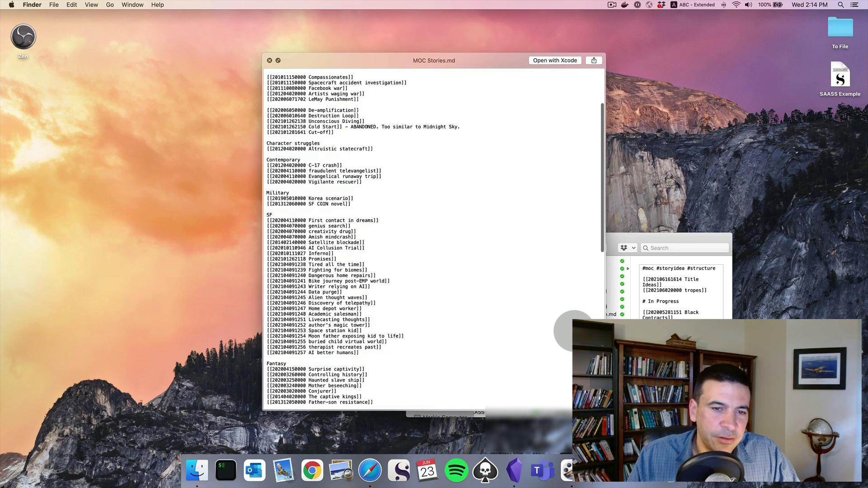
{"action": "left_click", "coordinate": [611, 484]}
{"action": "scroll", "coordinate": [495, 312], "scroll_direction": "down", "scroll_amount": 10}
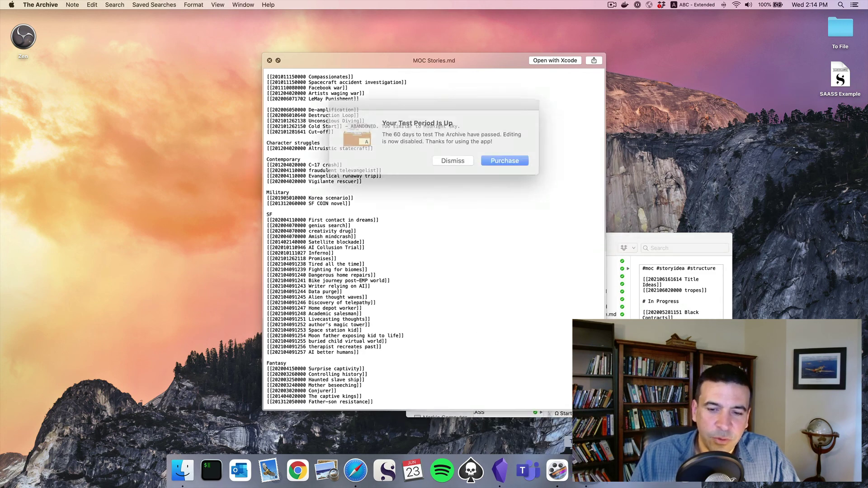
Step: Dismiss The Archive's expired-trial notice, skip the update, and move its window higher
{"action": "left_click", "coordinate": [452, 158]}
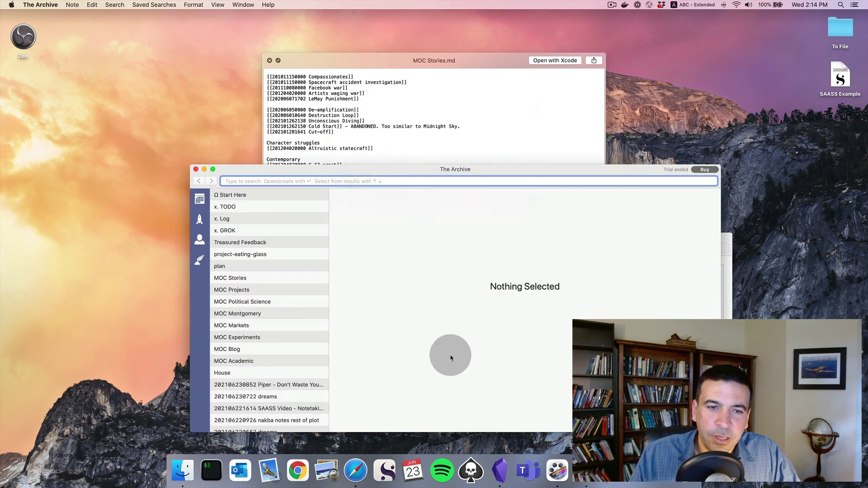
{"action": "left_click", "coordinate": [388, 235]}
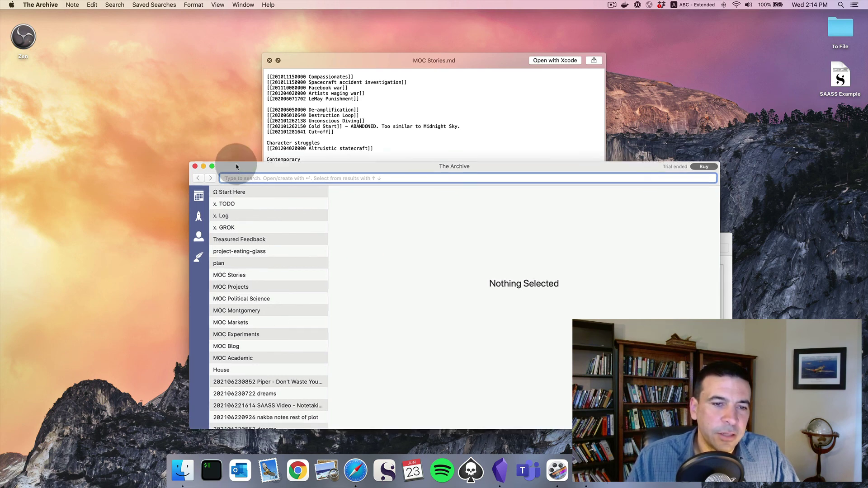
{"action": "left_click_drag", "start_coordinate": [236, 170], "coordinate": [234, 138]}
Step: View the MOC Stories note in The Archive, then close the app's main window
{"action": "scroll", "coordinate": [240, 238], "scroll_direction": "down", "scroll_amount": 5}
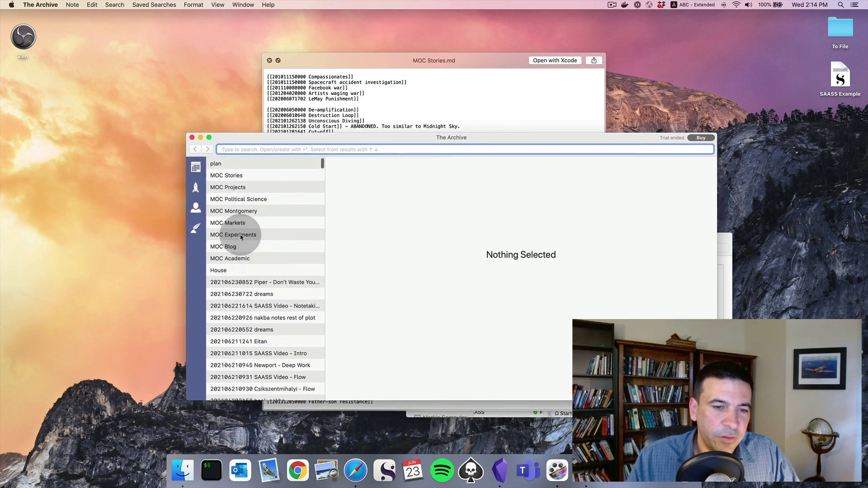
{"action": "scroll", "coordinate": [240, 242], "scroll_direction": "up", "scroll_amount": 5}
{"action": "left_click", "coordinate": [240, 242]}
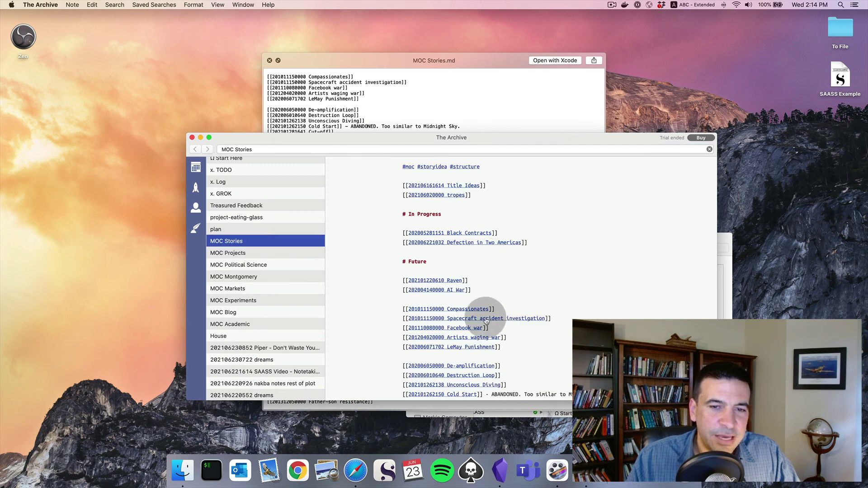
{"action": "scroll", "coordinate": [484, 312], "scroll_direction": "down", "scroll_amount": 2}
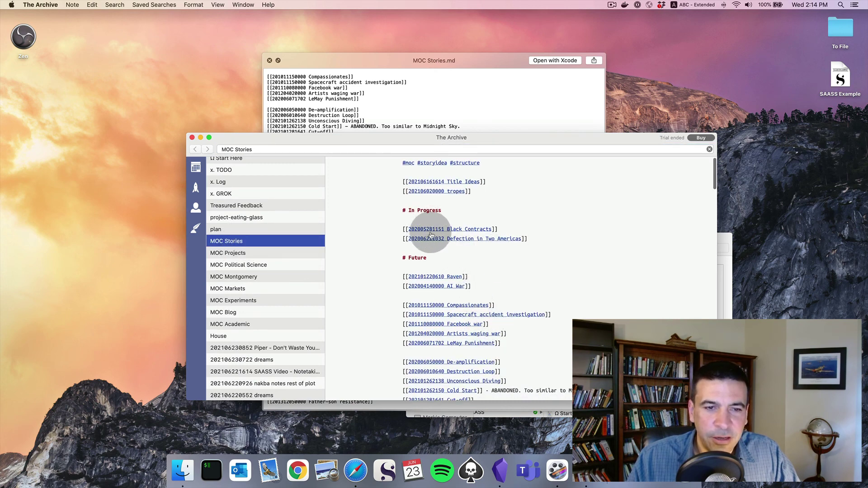
{"action": "scroll", "coordinate": [498, 233], "scroll_direction": "up", "scroll_amount": 1}
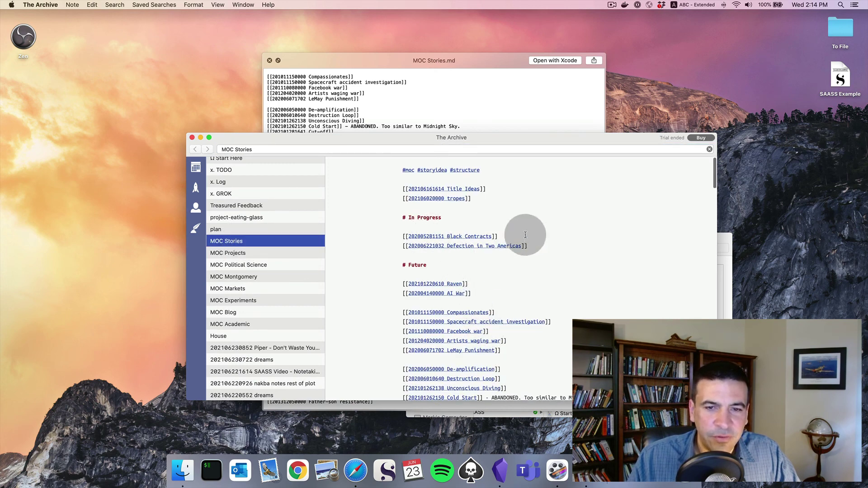
{"action": "left_click", "coordinate": [192, 138]}
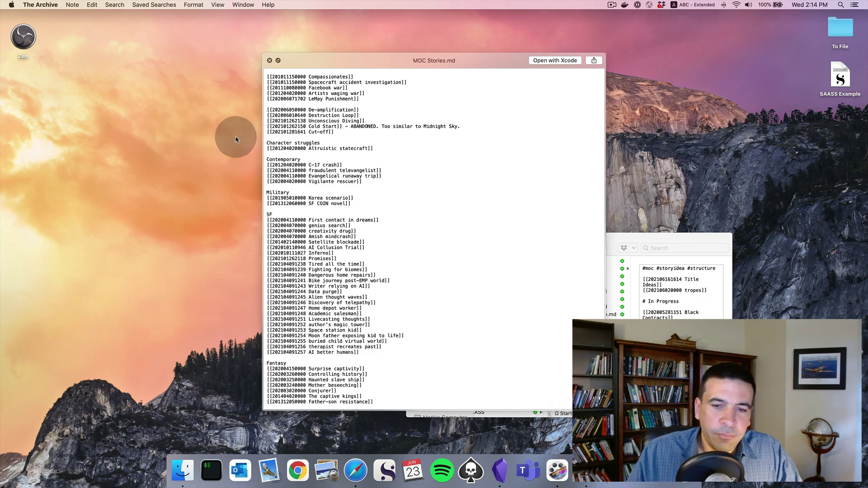
Step: Close the MOC Stories.md preview and move the notes folder window up and left
{"action": "left_click", "coordinate": [269, 61]}
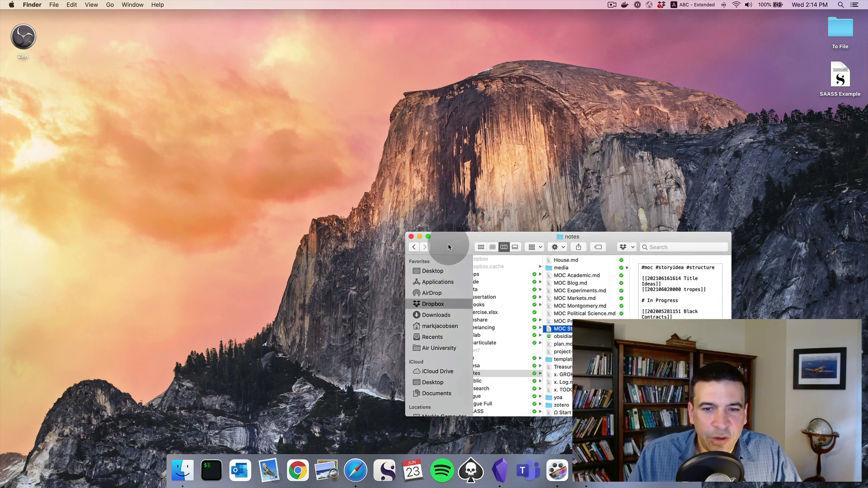
{"action": "left_click_drag", "start_coordinate": [452, 249], "coordinate": [384, 216]}
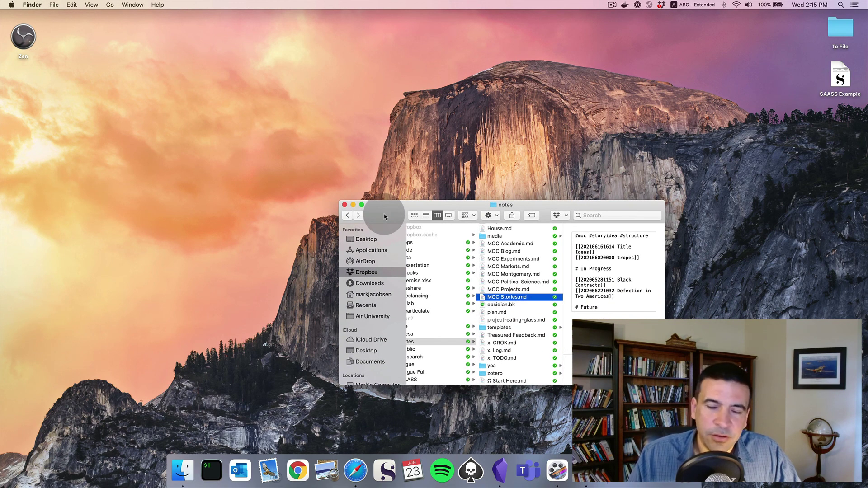
{"action": "left_click_drag", "start_coordinate": [384, 216], "coordinate": [339, 185]}
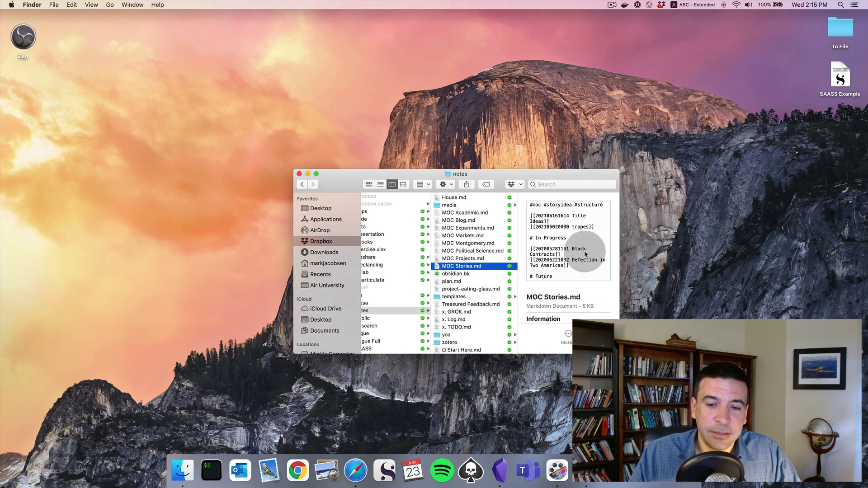